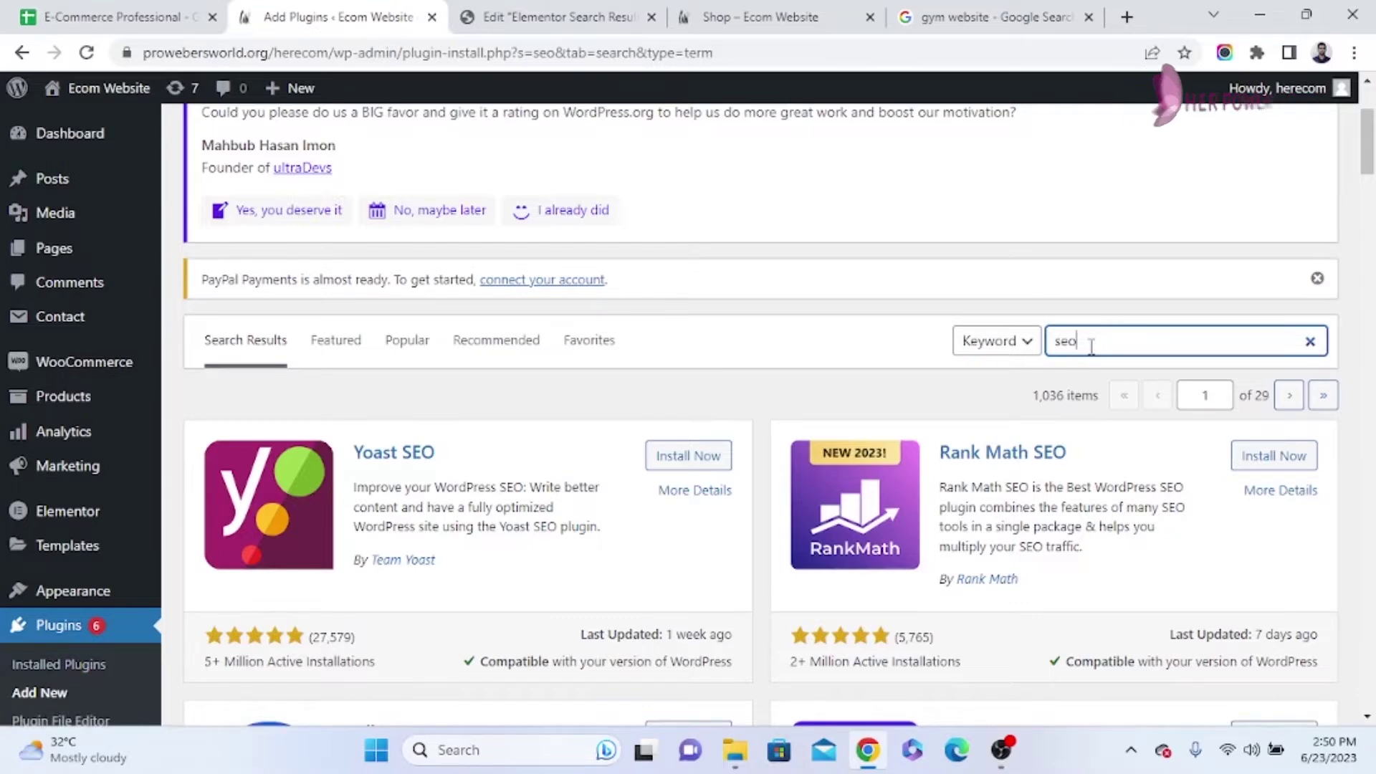
# Check Rank Math SEO's installation count, last update and compatibility in the plugin search results, and install and activate it
pyautogui.scroll(-1, 1156, 464)
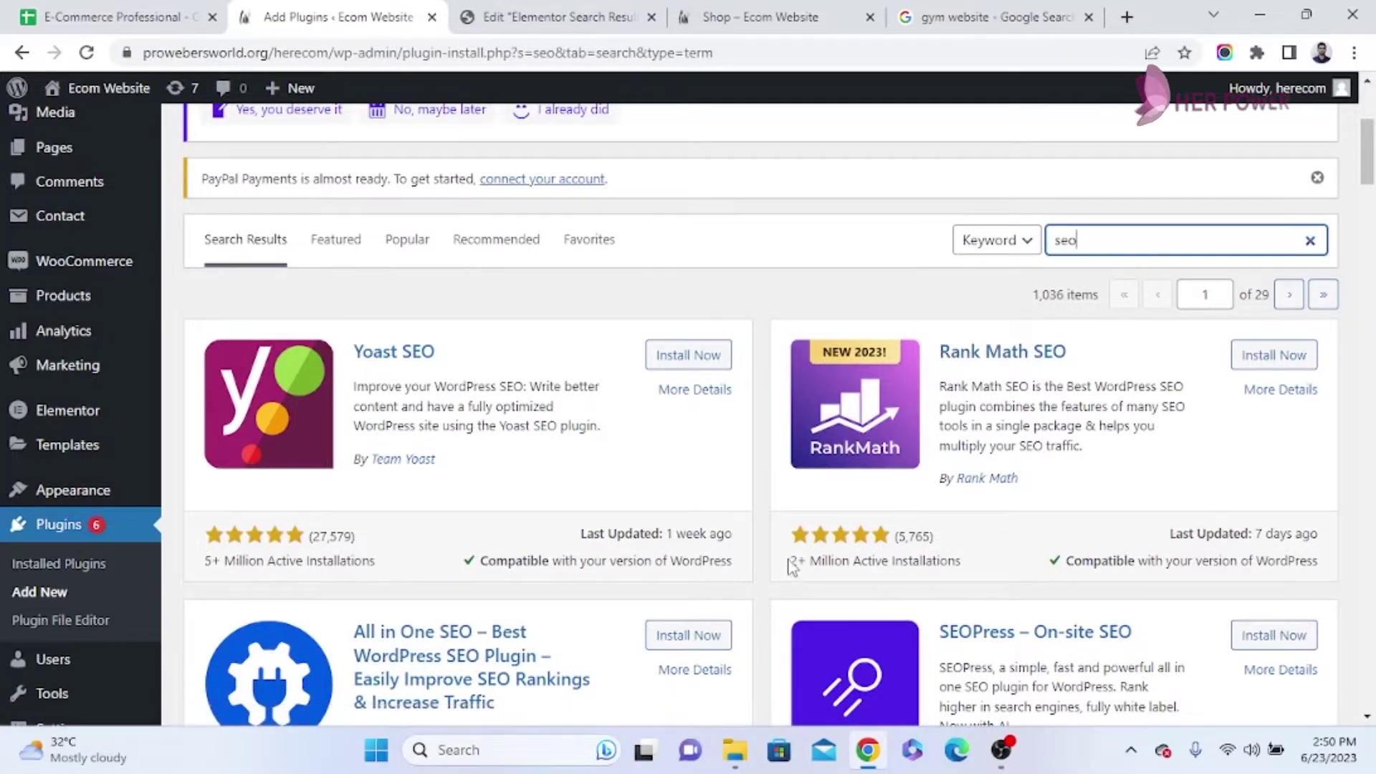
pyautogui.moveTo(793, 566); pyautogui.dragTo(808, 564)
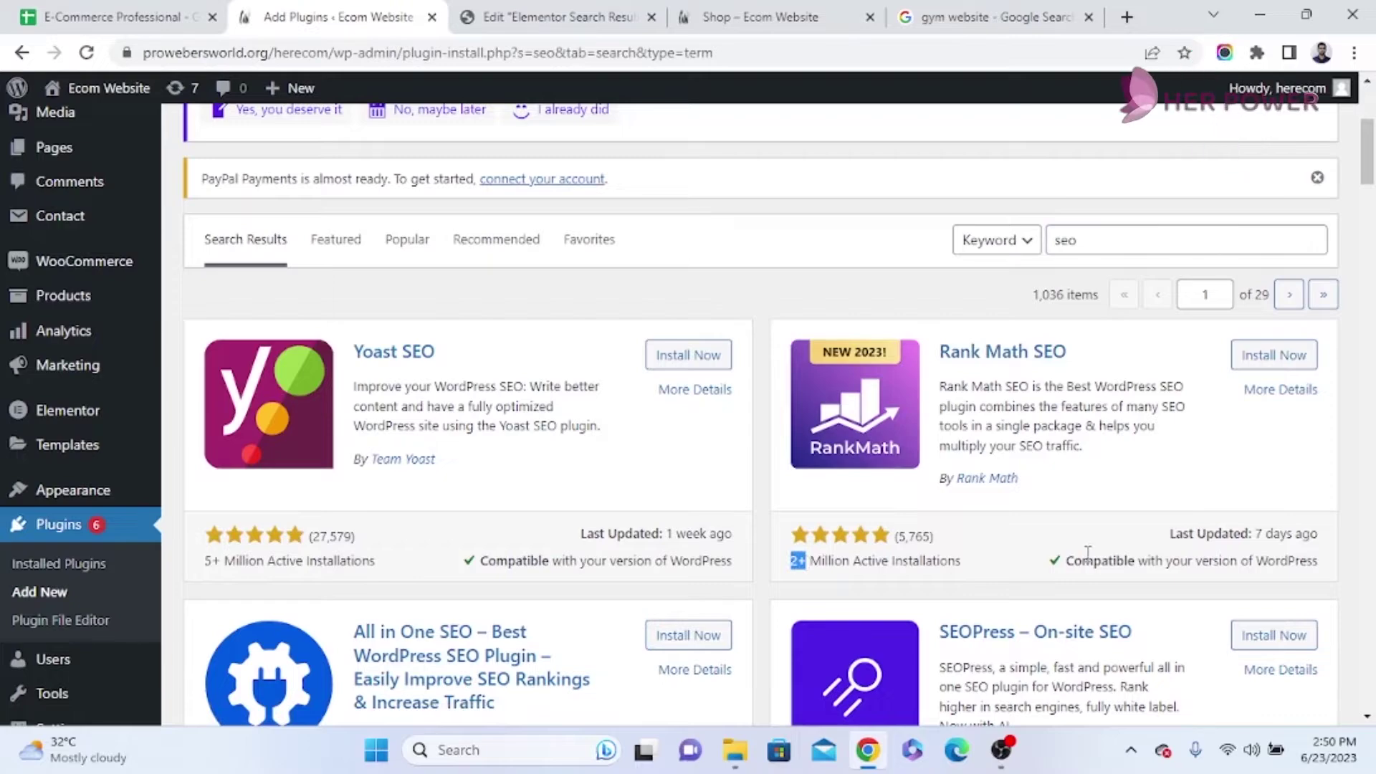
pyautogui.scroll(-1, 1089, 559)
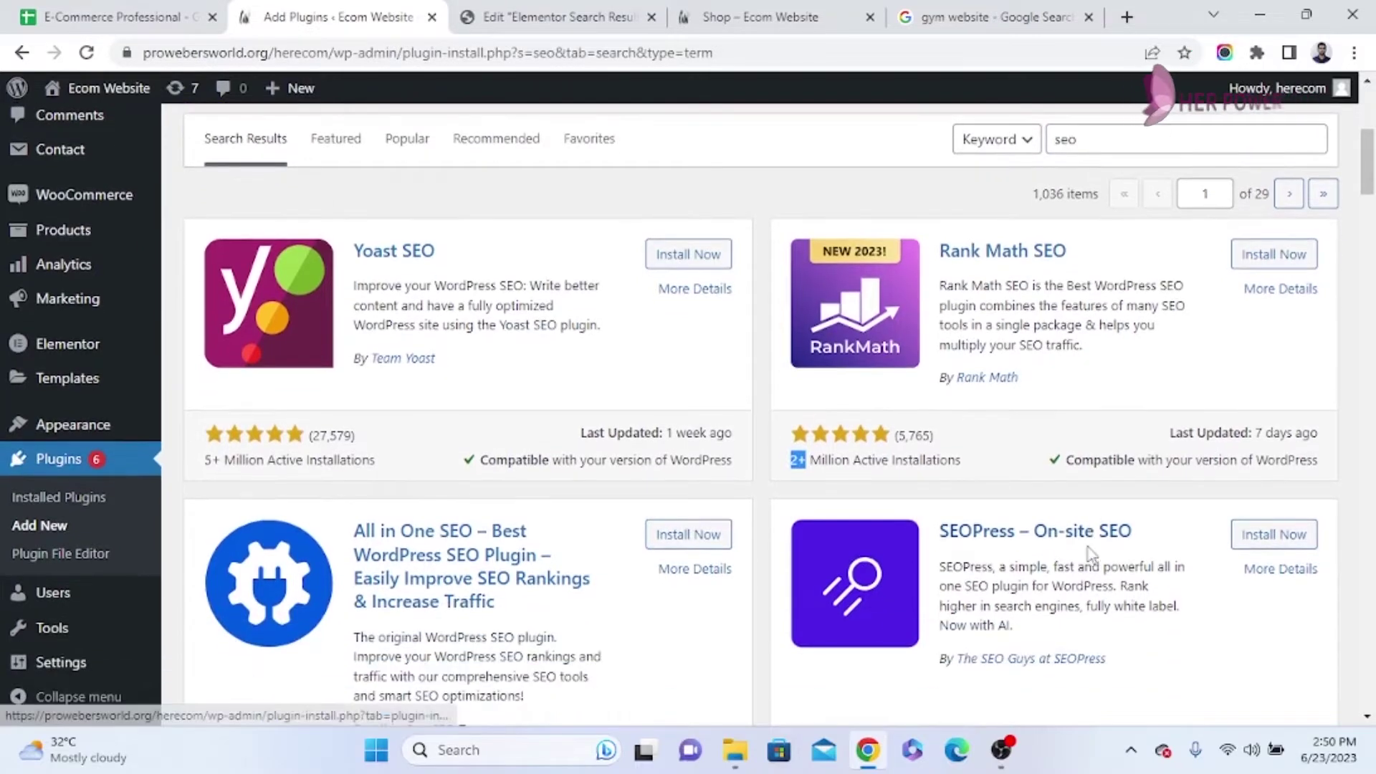
pyautogui.moveTo(1182, 433); pyautogui.dragTo(1269, 433)
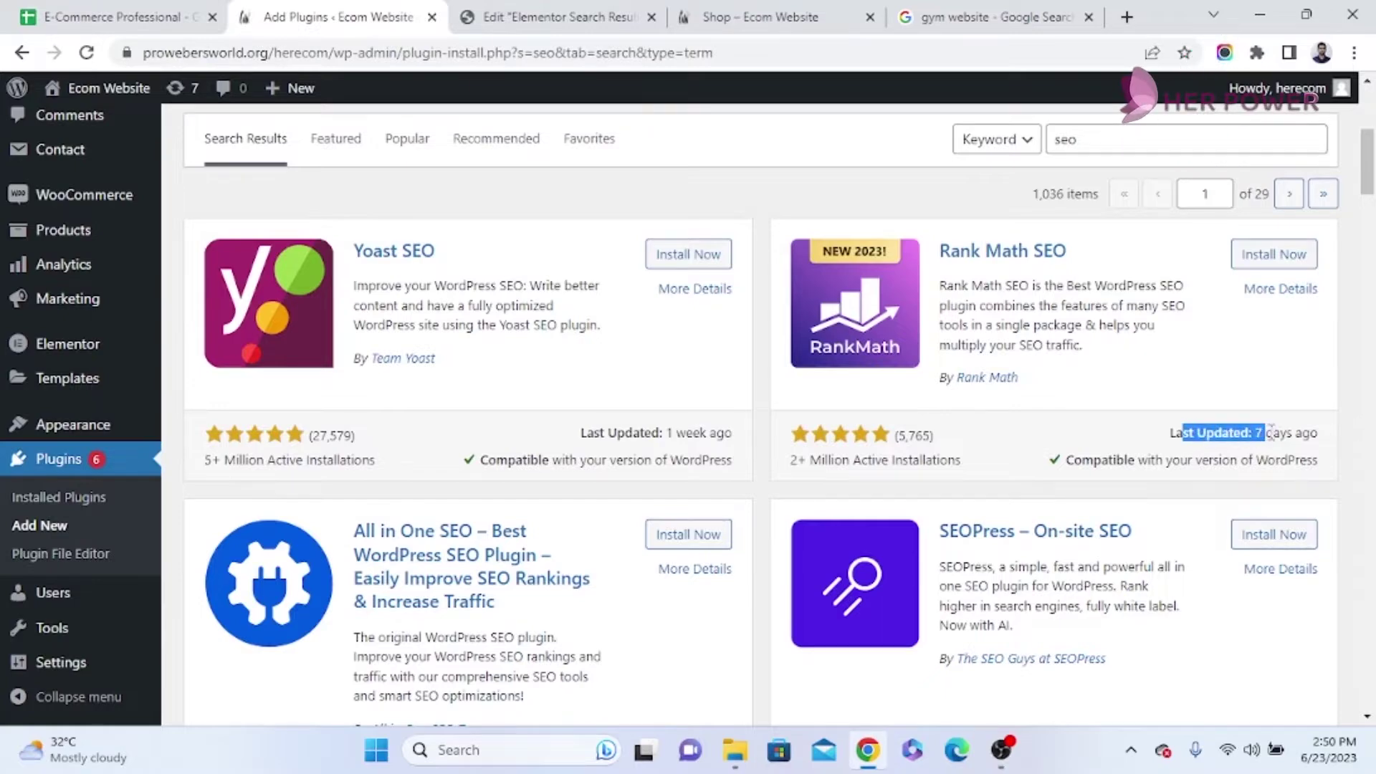
pyautogui.moveTo(1081, 459); pyautogui.dragTo(1303, 462)
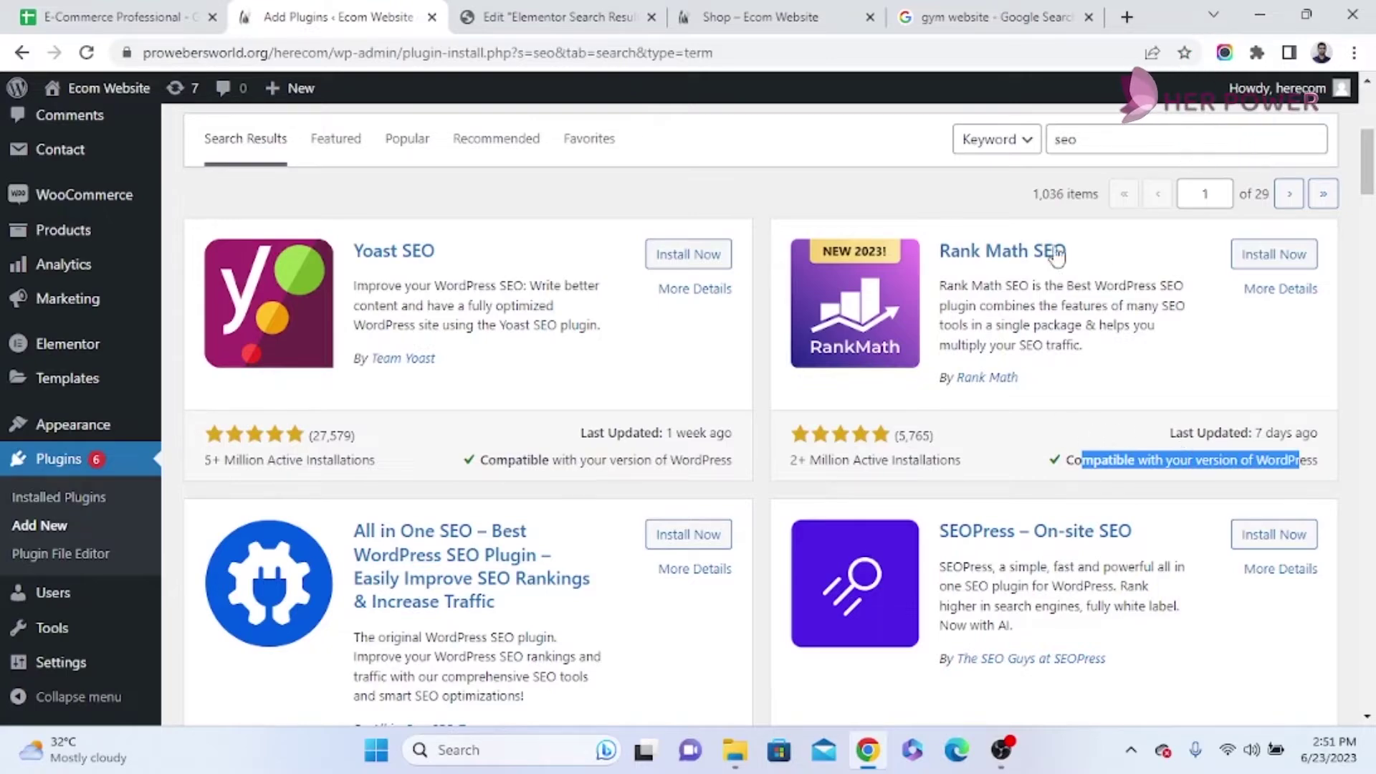
pyautogui.click(1268, 255)
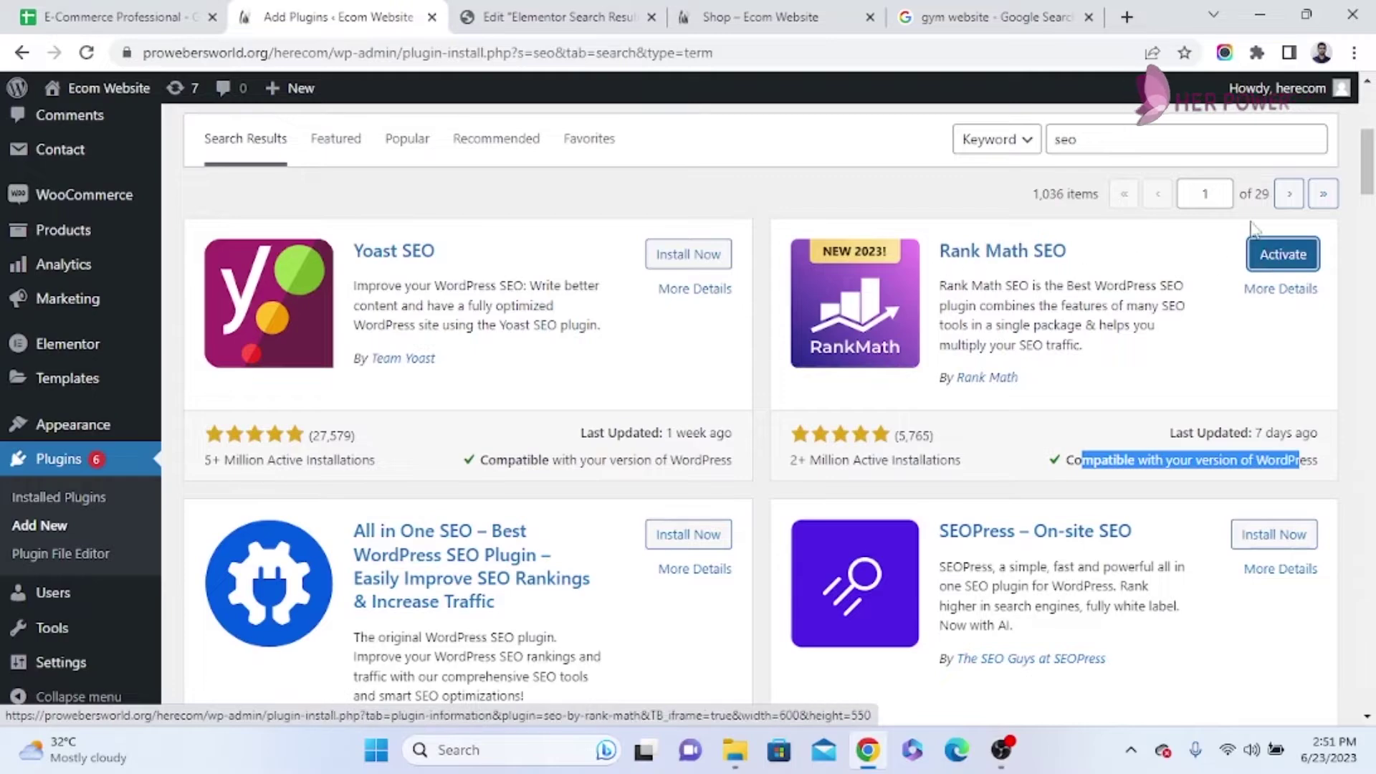
pyautogui.click(1280, 272)
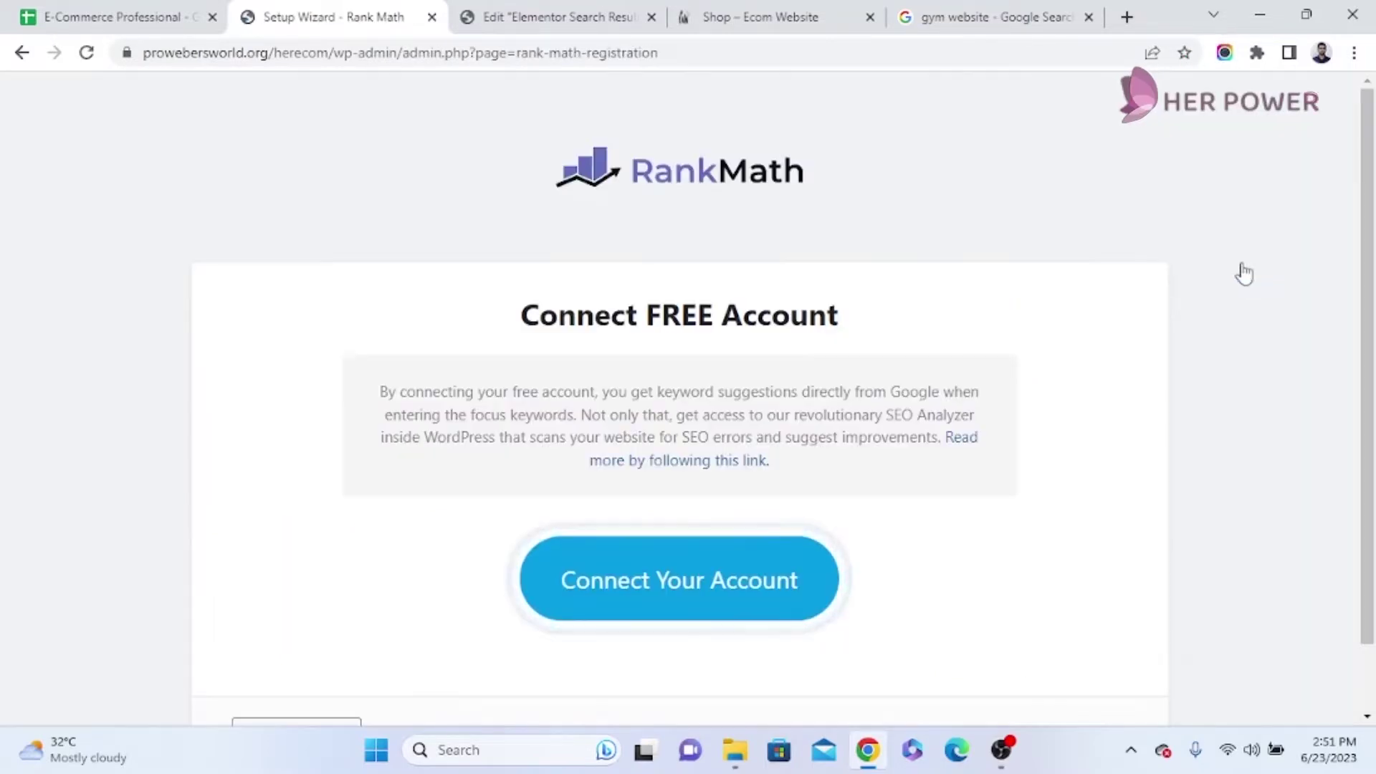
# Skip connecting a free Rank Math account and start the setup wizard in Advanced mode
pyautogui.scroll(-1, 791, 382)
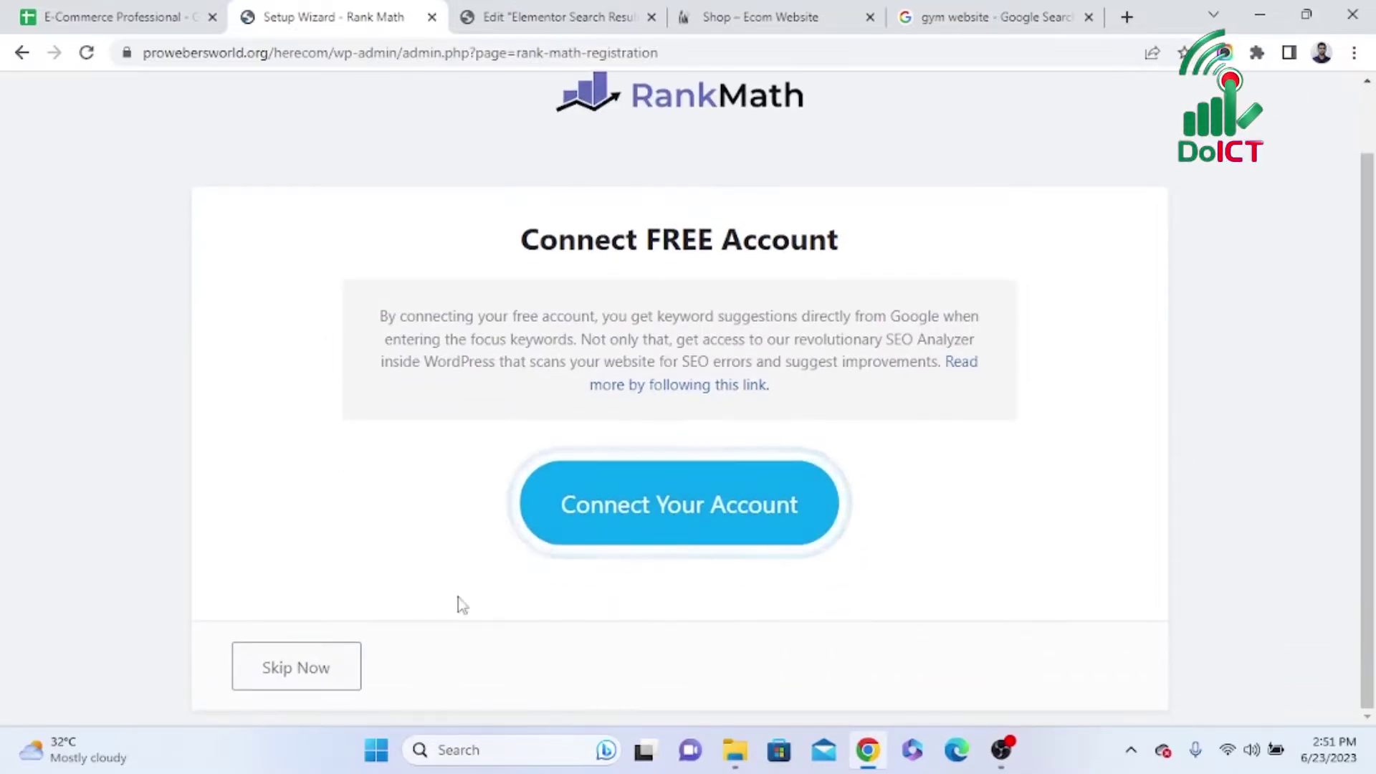
pyautogui.click(330, 670)
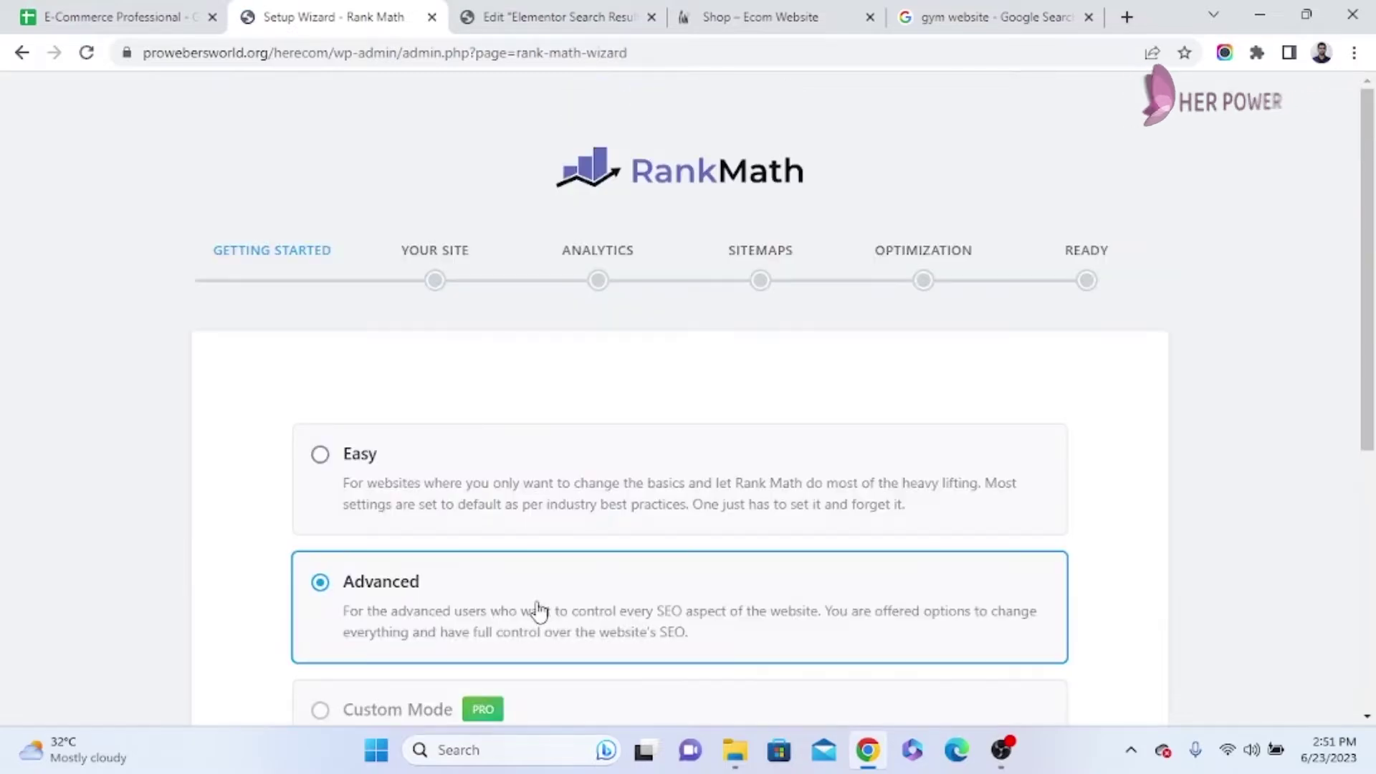
pyautogui.scroll(-3, 538, 609)
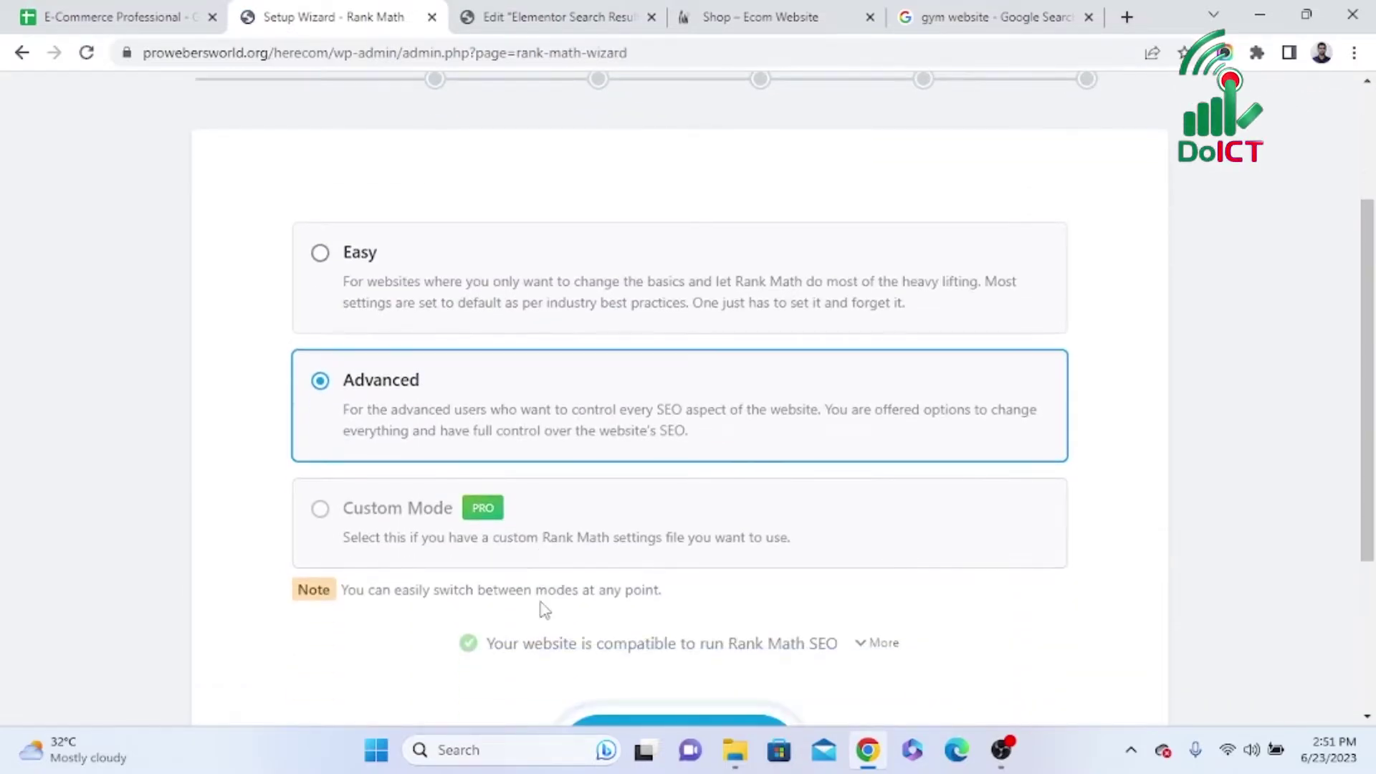
pyautogui.scroll(3, 540, 602)
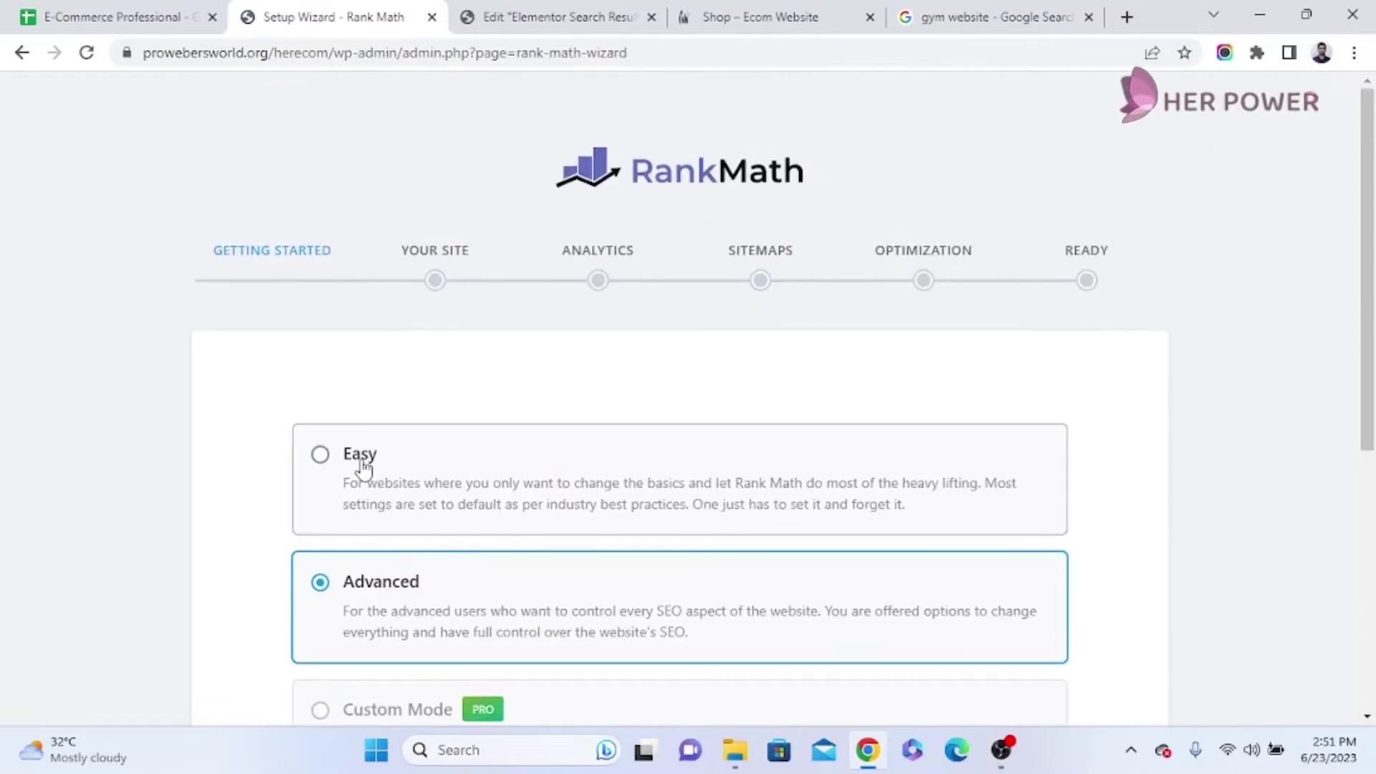
pyautogui.scroll(-2, 419, 609)
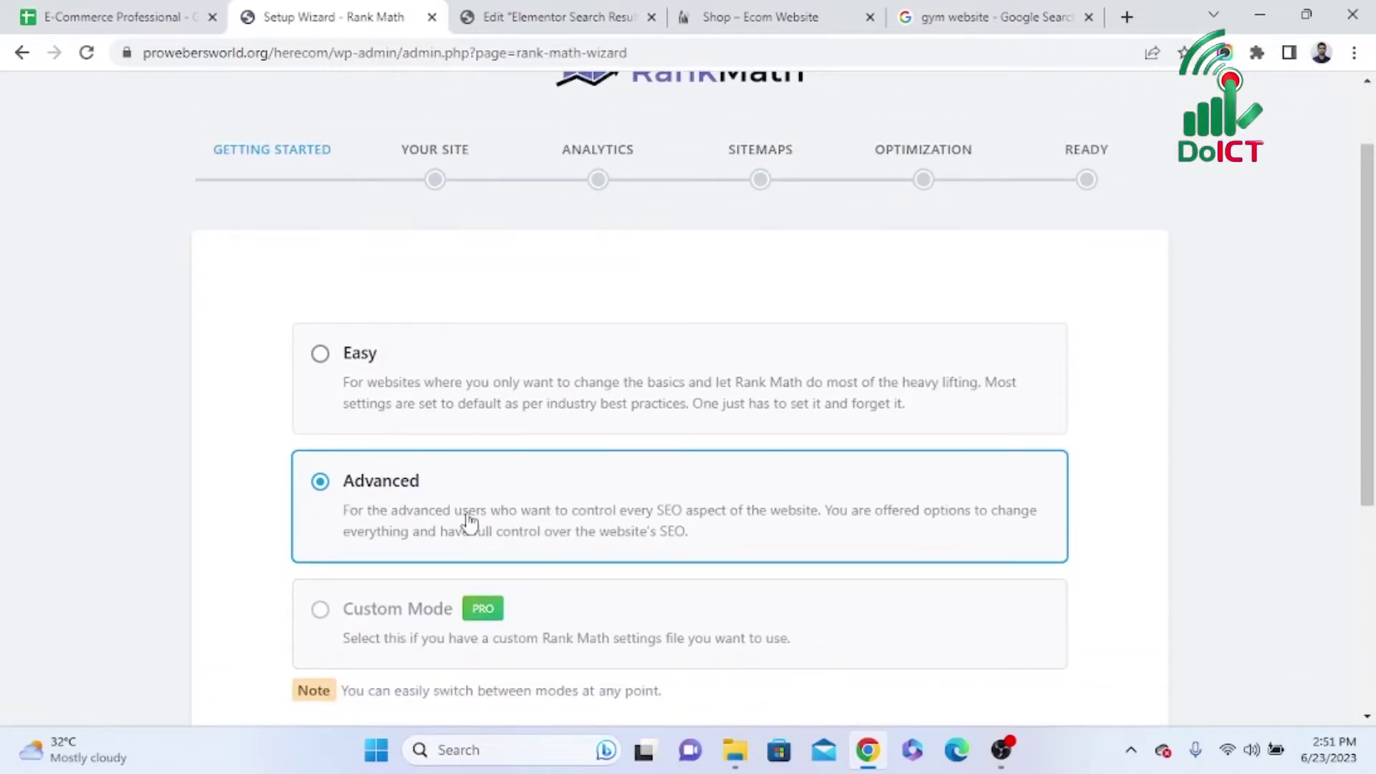
pyautogui.scroll(-1, 495, 517)
pyautogui.scroll(-3, 495, 517)
pyautogui.click(681, 657)
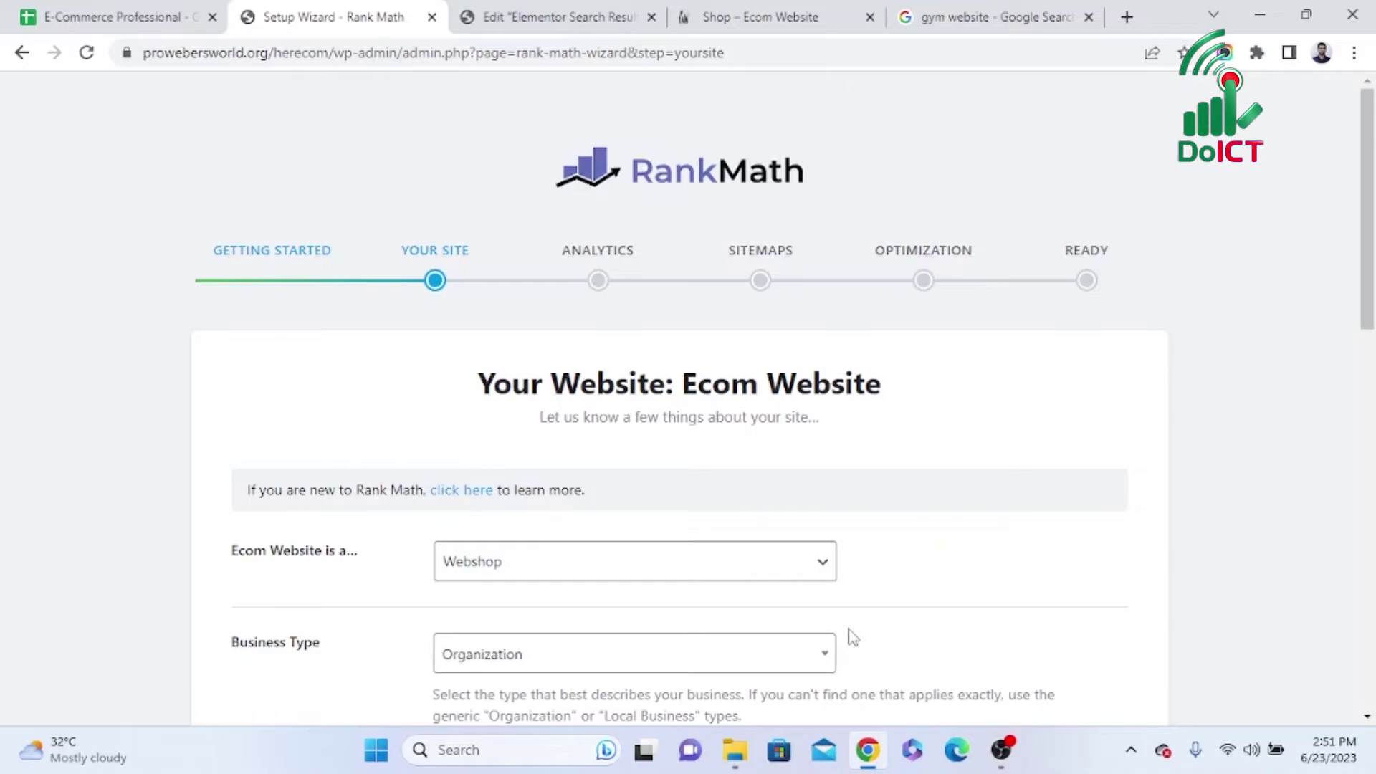
# Look through the available business types in the wizard's website details
pyautogui.scroll(-3, 303, 470)
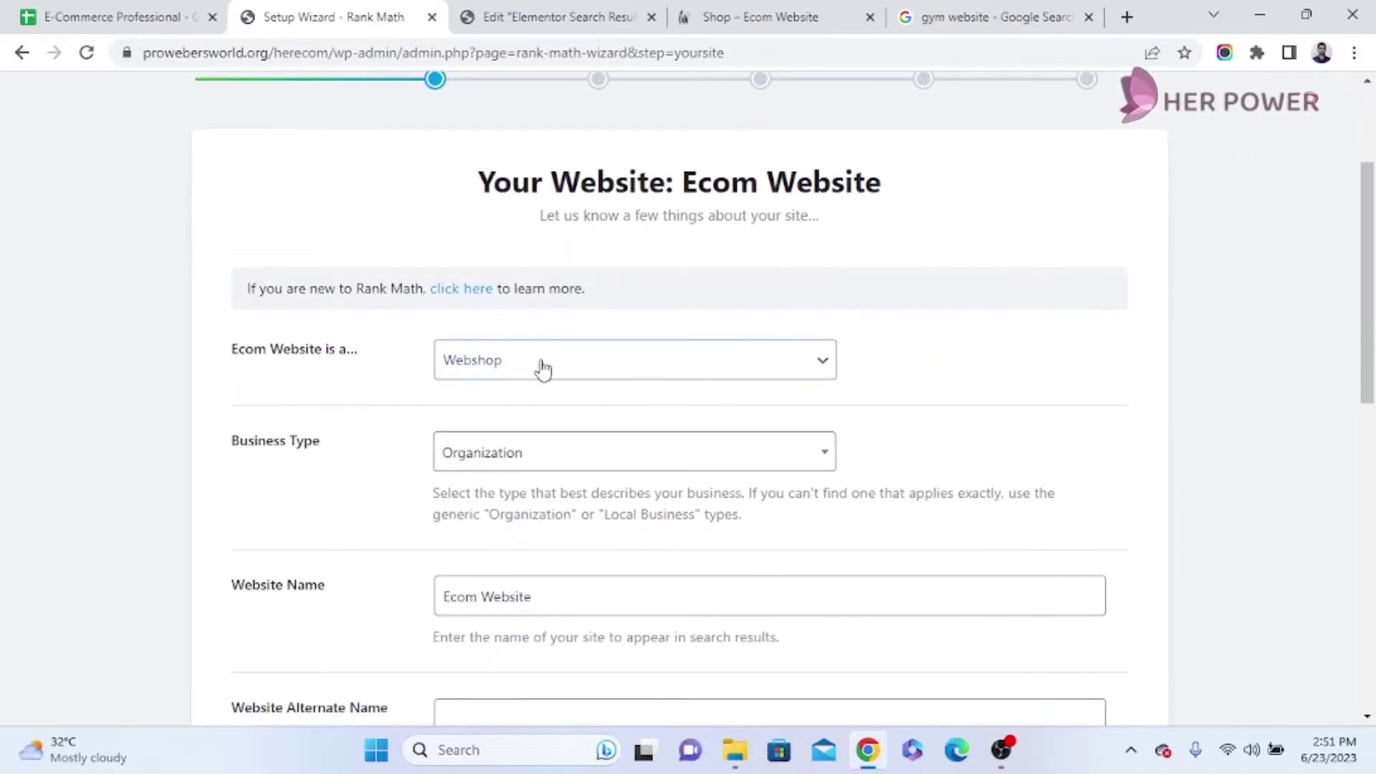
pyautogui.scroll(-3, 541, 358)
pyautogui.click(510, 251)
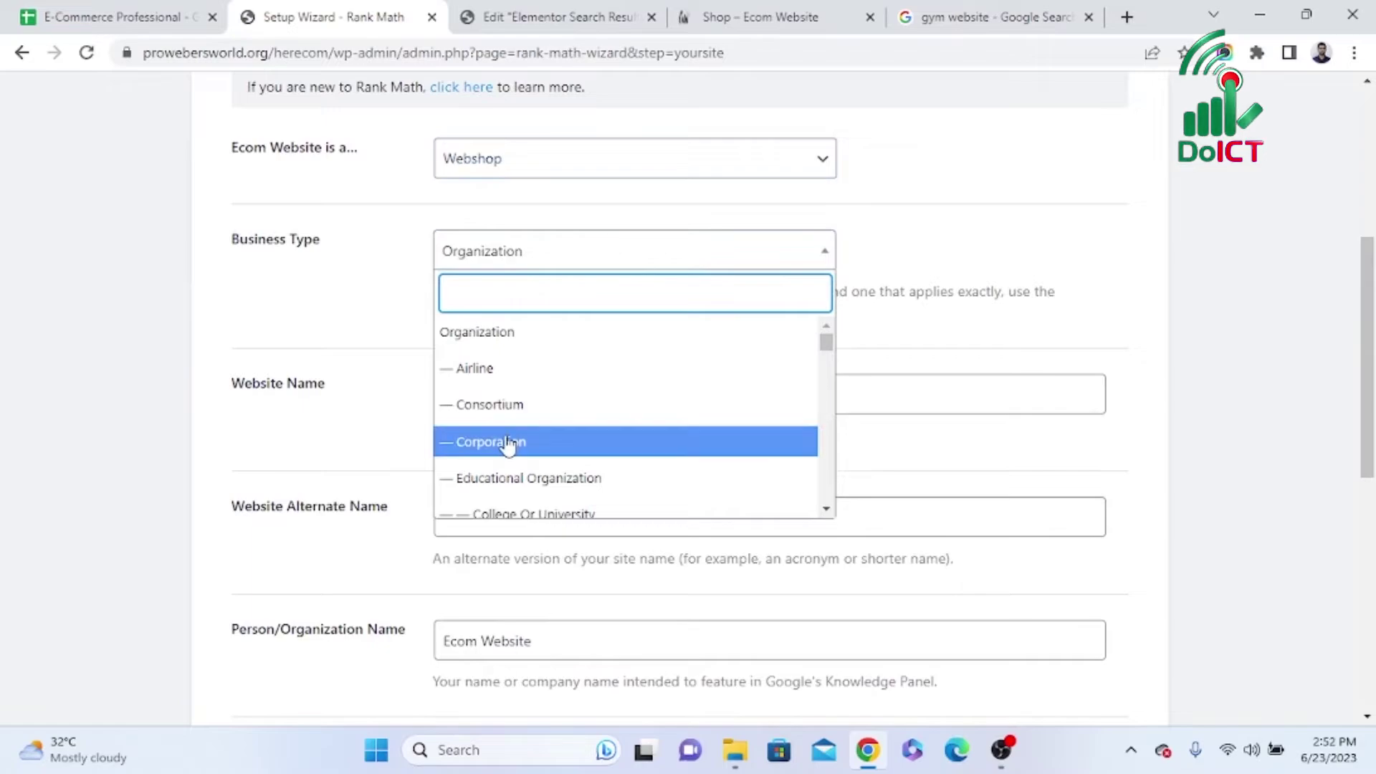
pyautogui.scroll(-3, 507, 445)
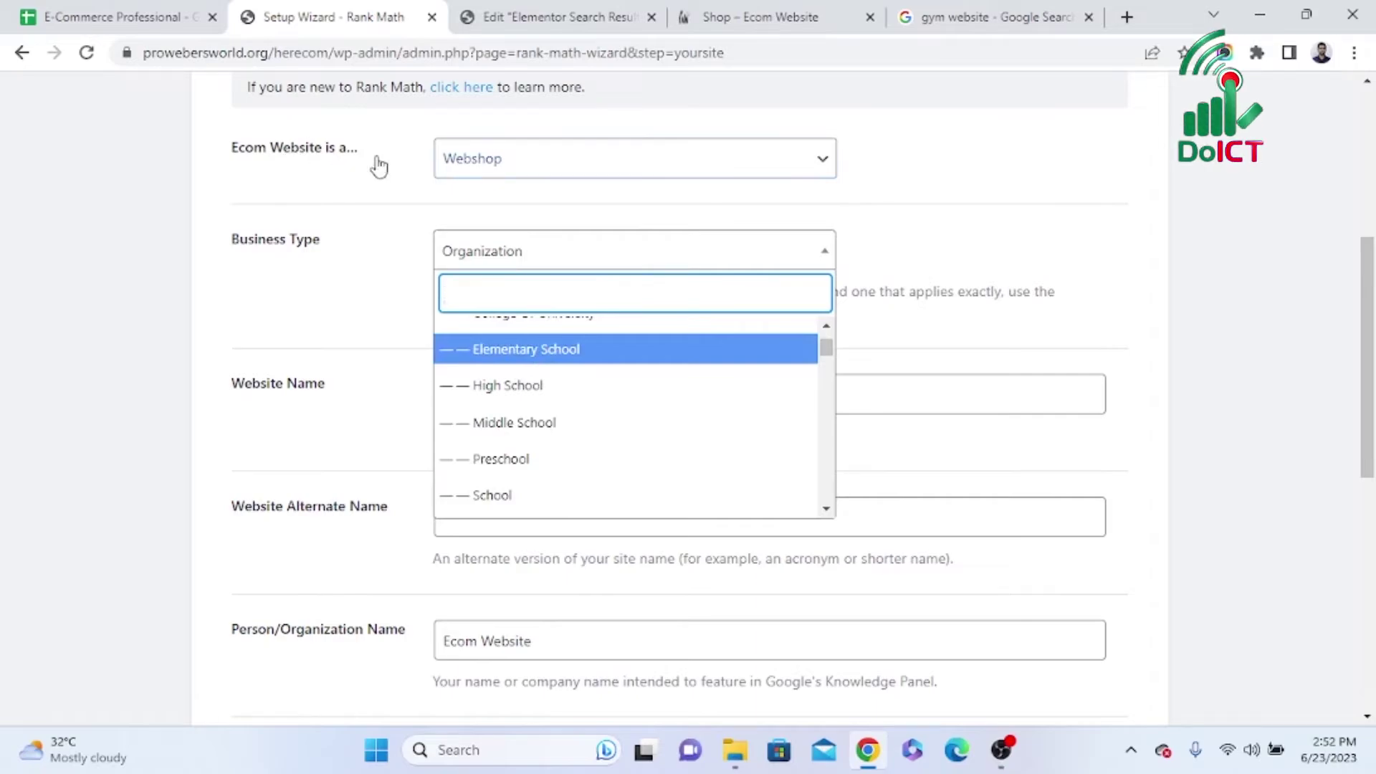
pyautogui.click(466, 171)
pyautogui.scroll(-1, 494, 272)
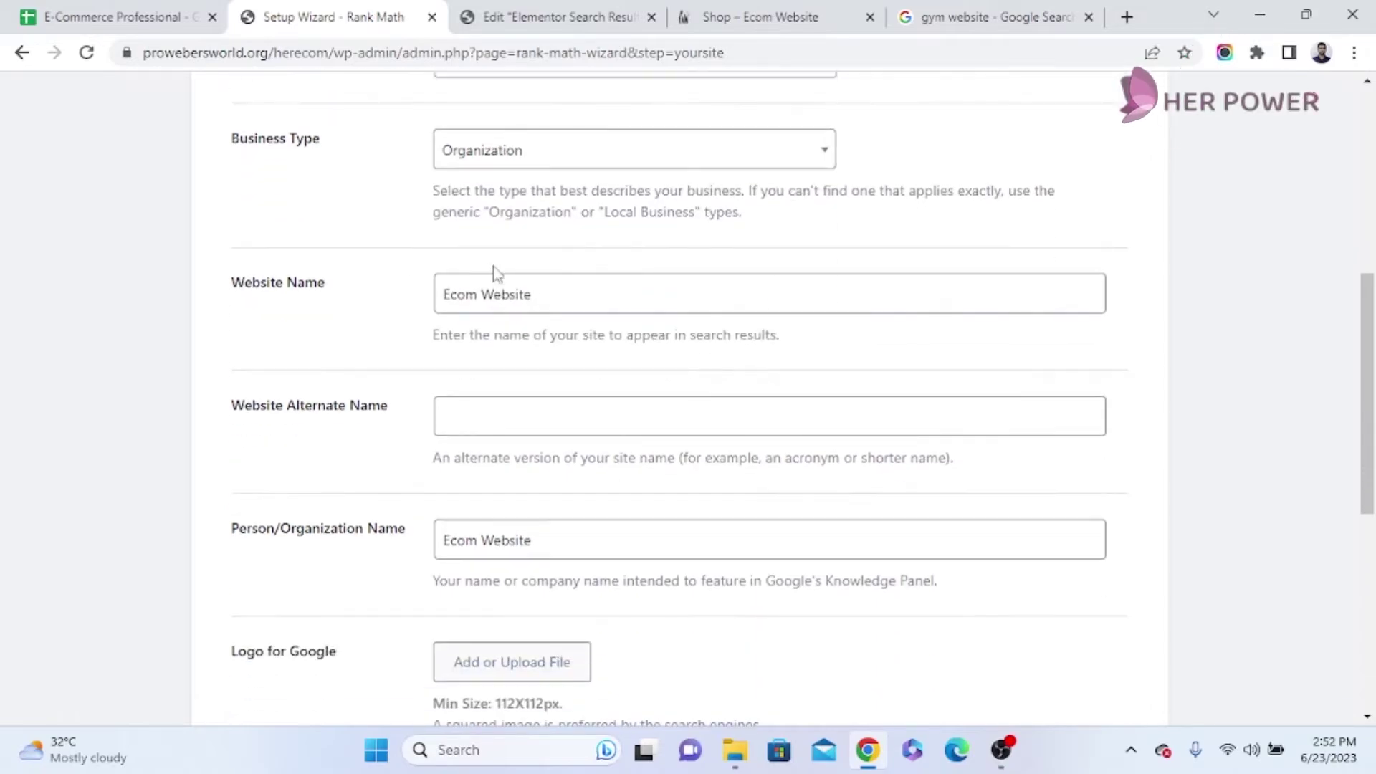
# Review the organization name, Google logo and default social share image, and save the website details
pyautogui.scroll(-2, 531, 416)
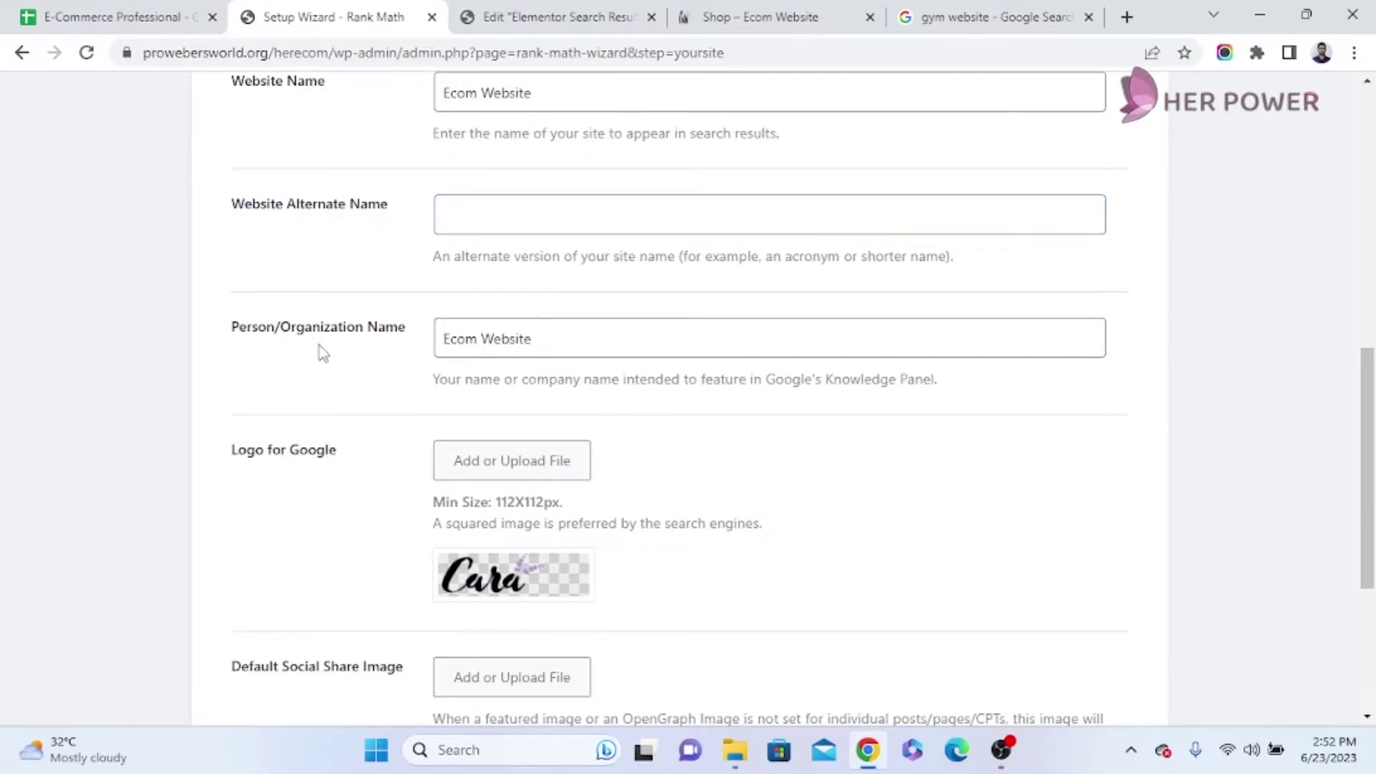
pyautogui.click(439, 339)
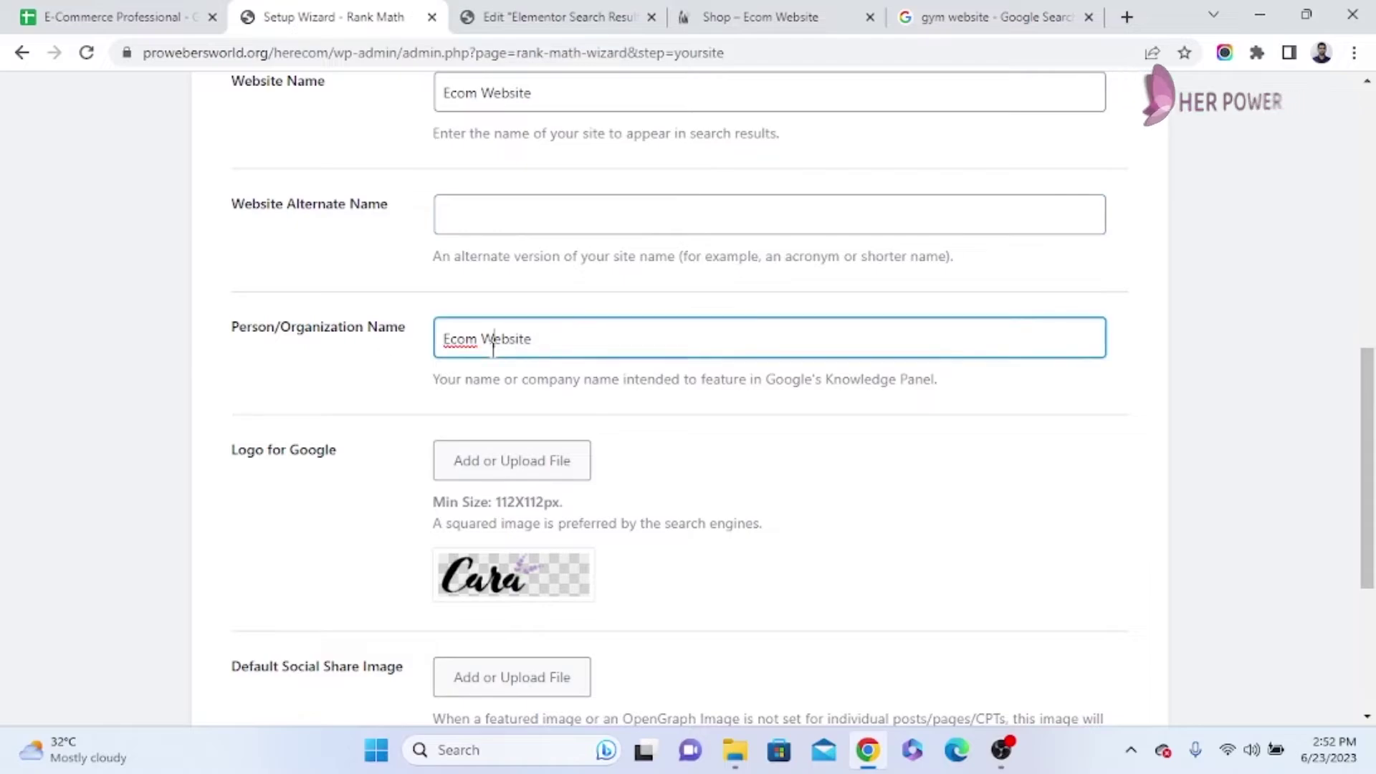
pyautogui.moveTo(552, 338); pyautogui.dragTo(435, 344)
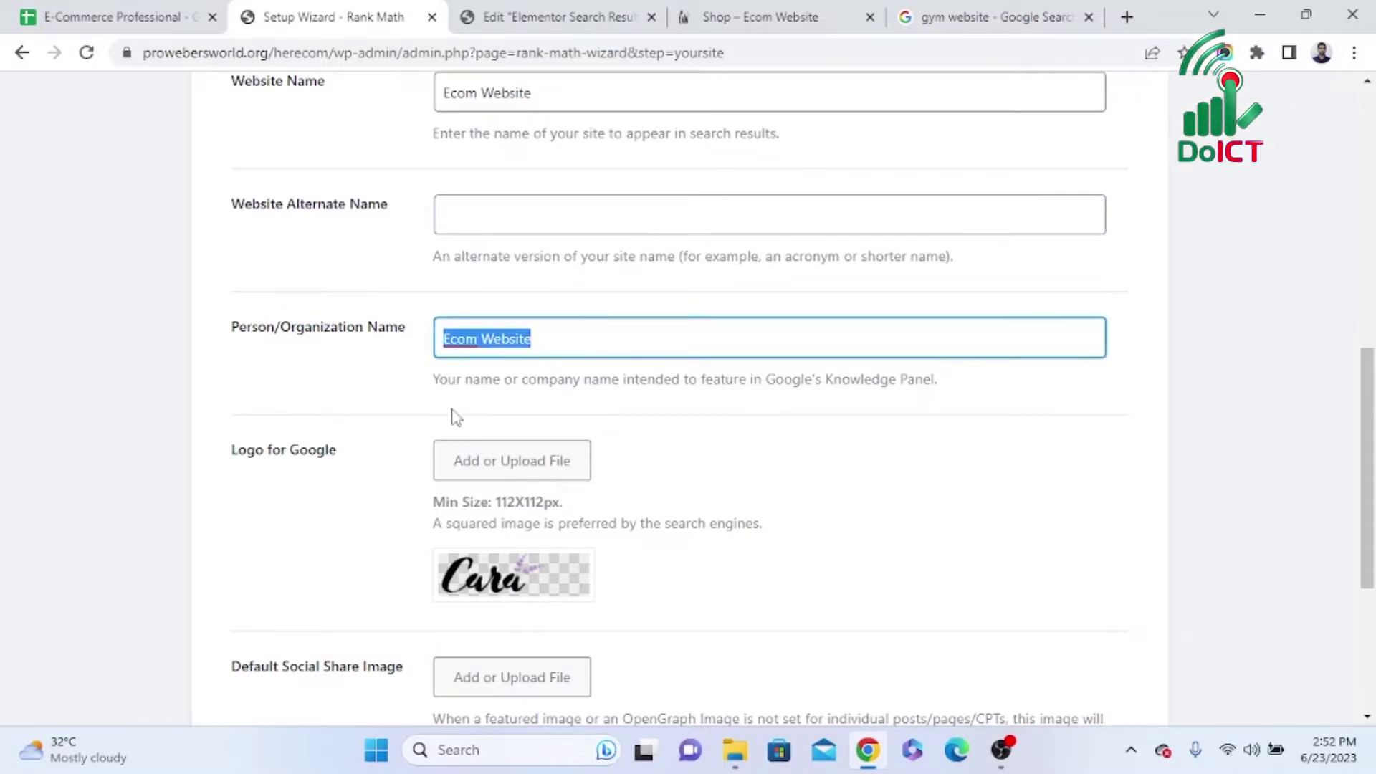
pyautogui.scroll(-3, 532, 452)
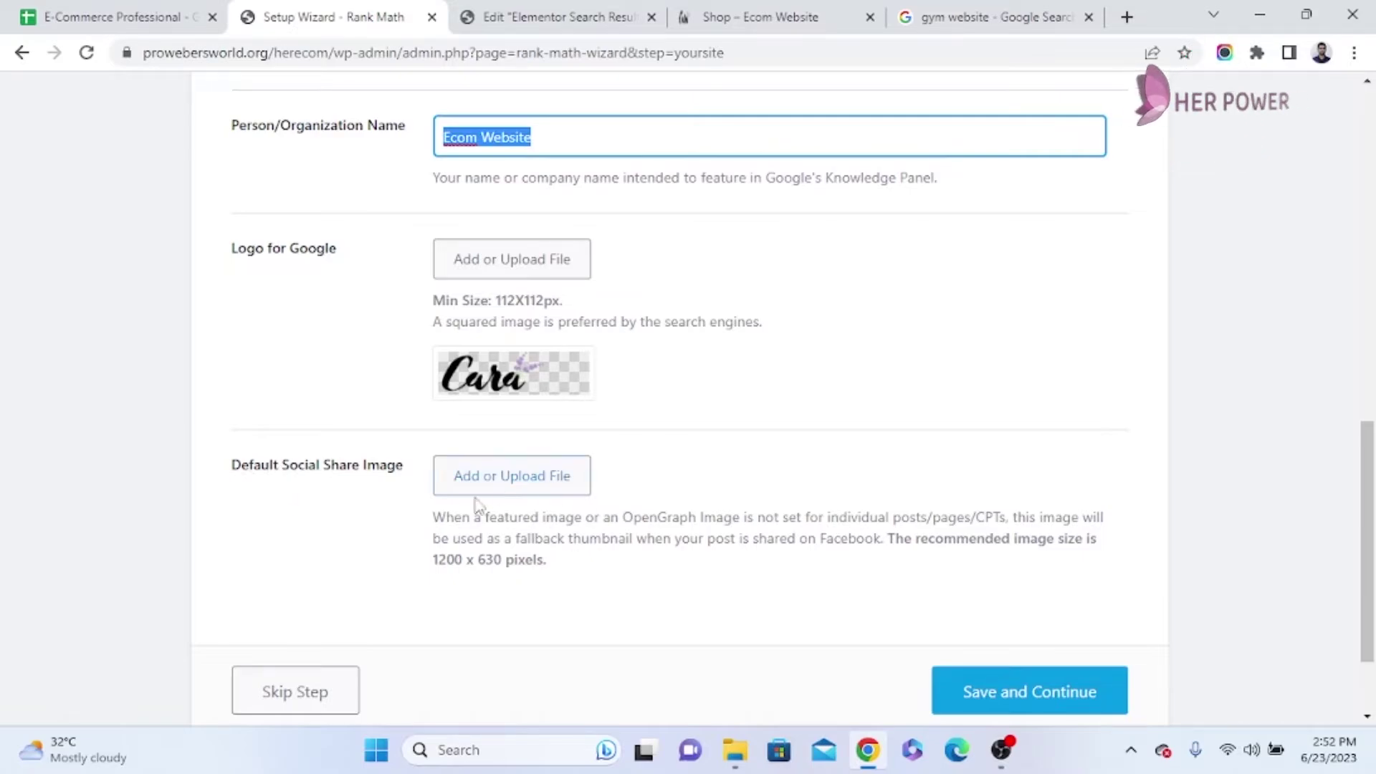
pyautogui.scroll(-2, 430, 402)
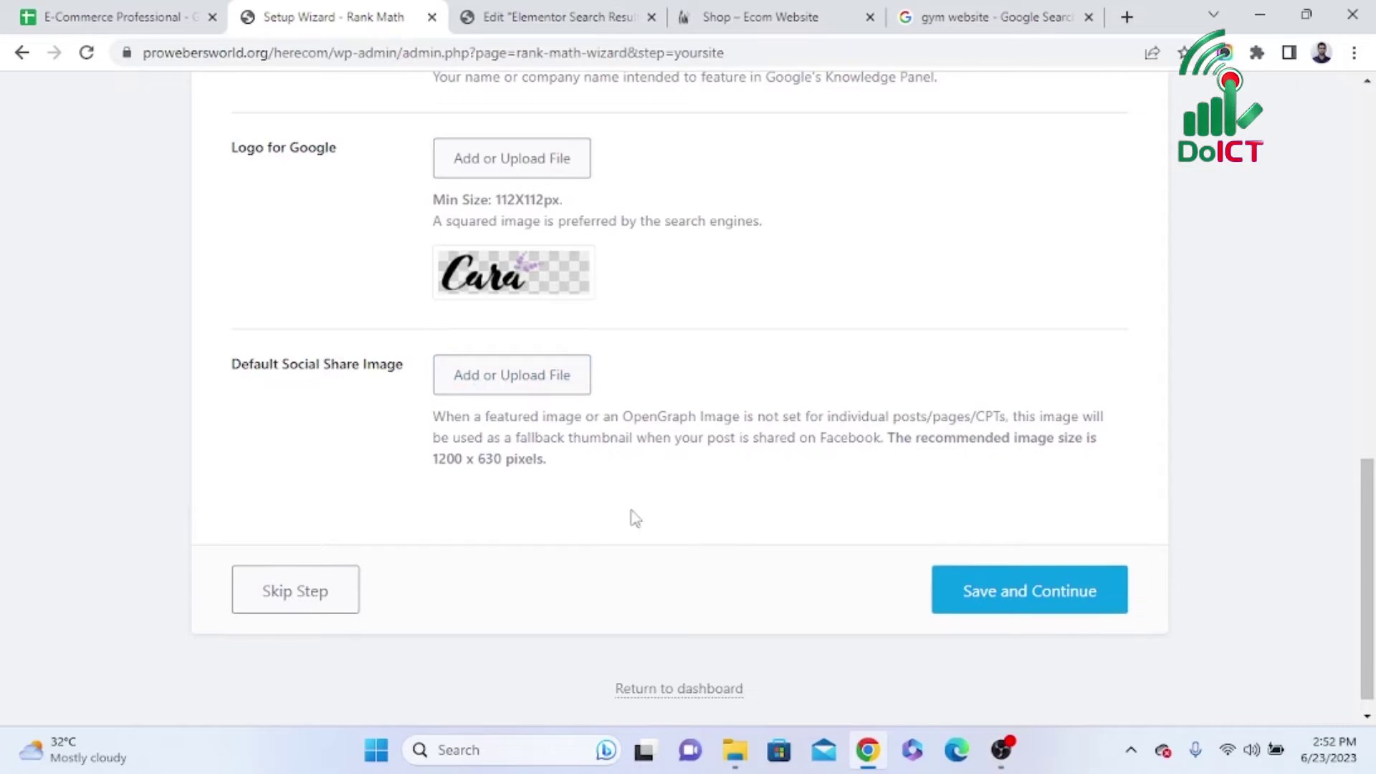
pyautogui.click(1037, 599)
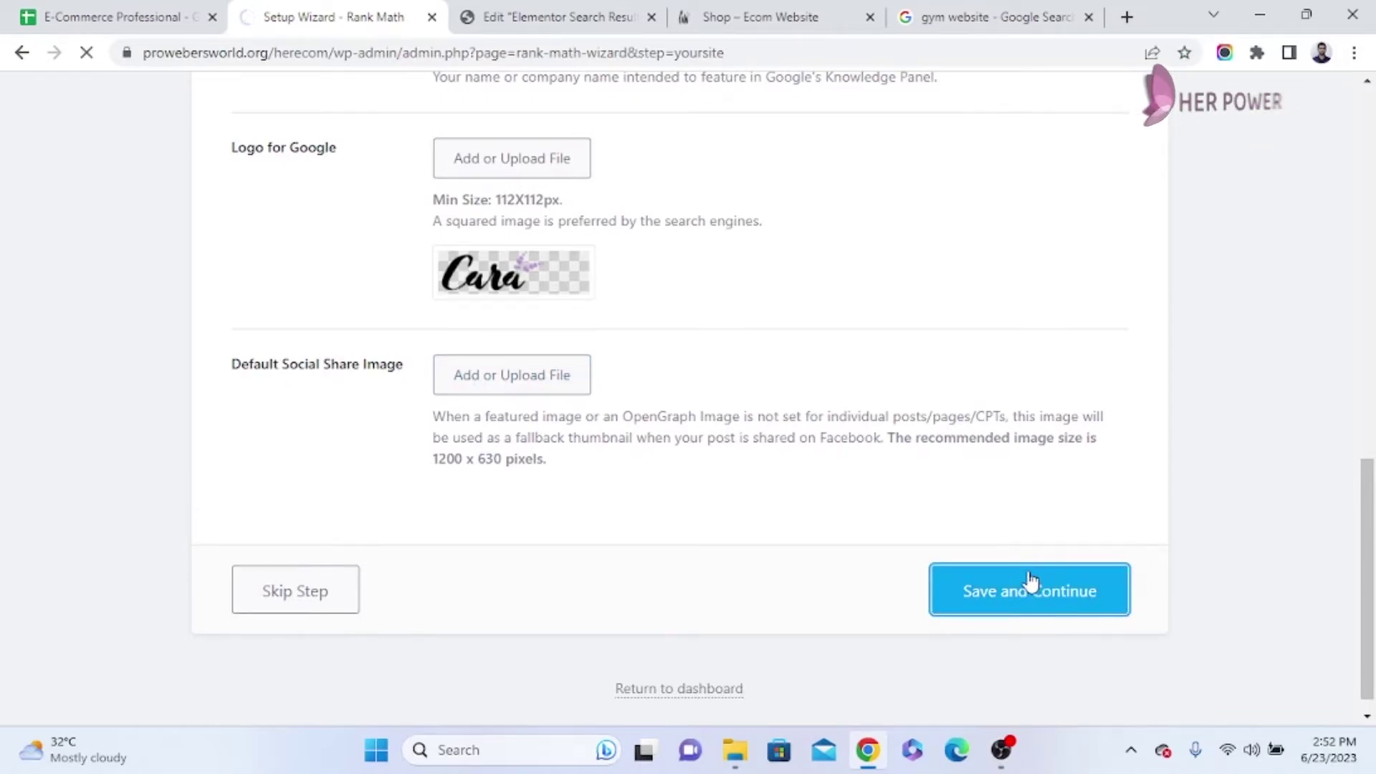
# Continue past the Google services step without connecting a Rank Math account
pyautogui.scroll(-5, 1025, 572)
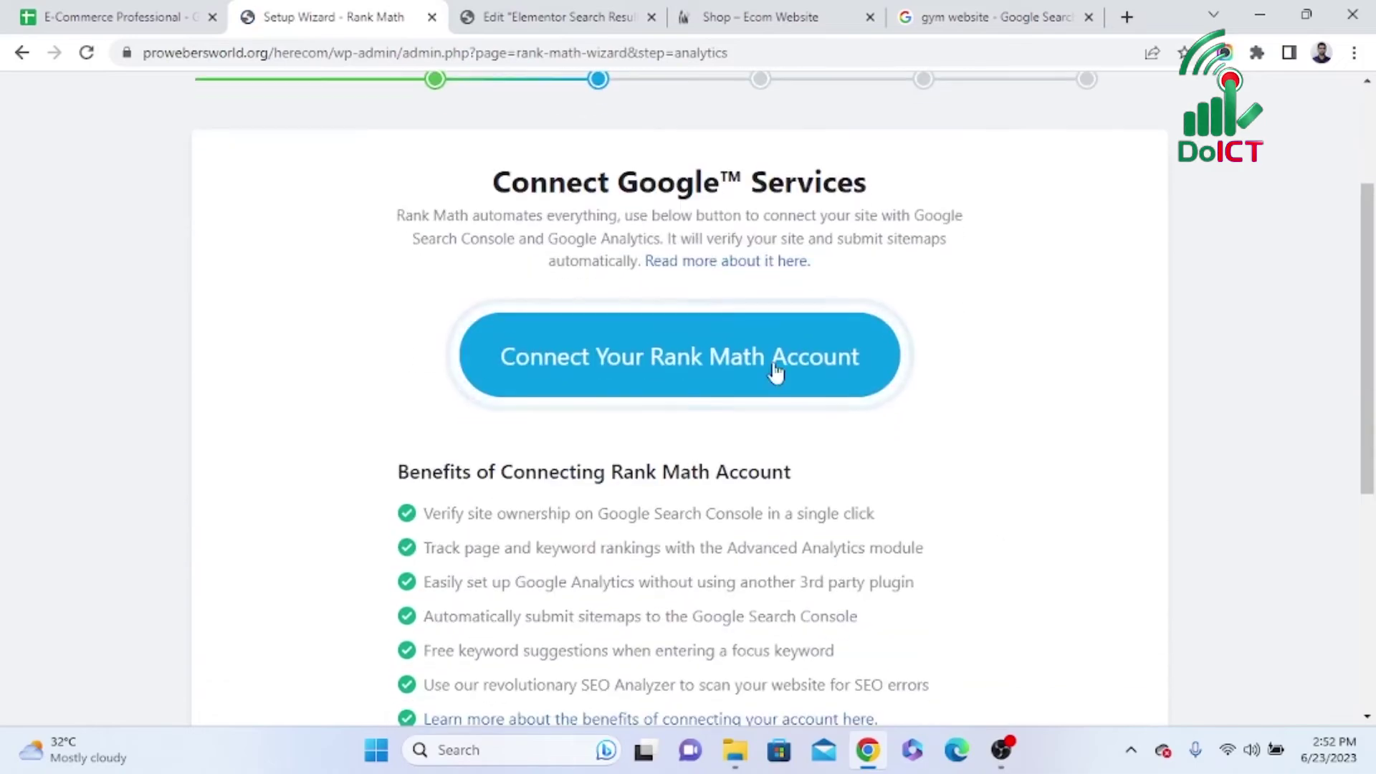
pyautogui.scroll(-3, 962, 372)
pyautogui.click(1043, 568)
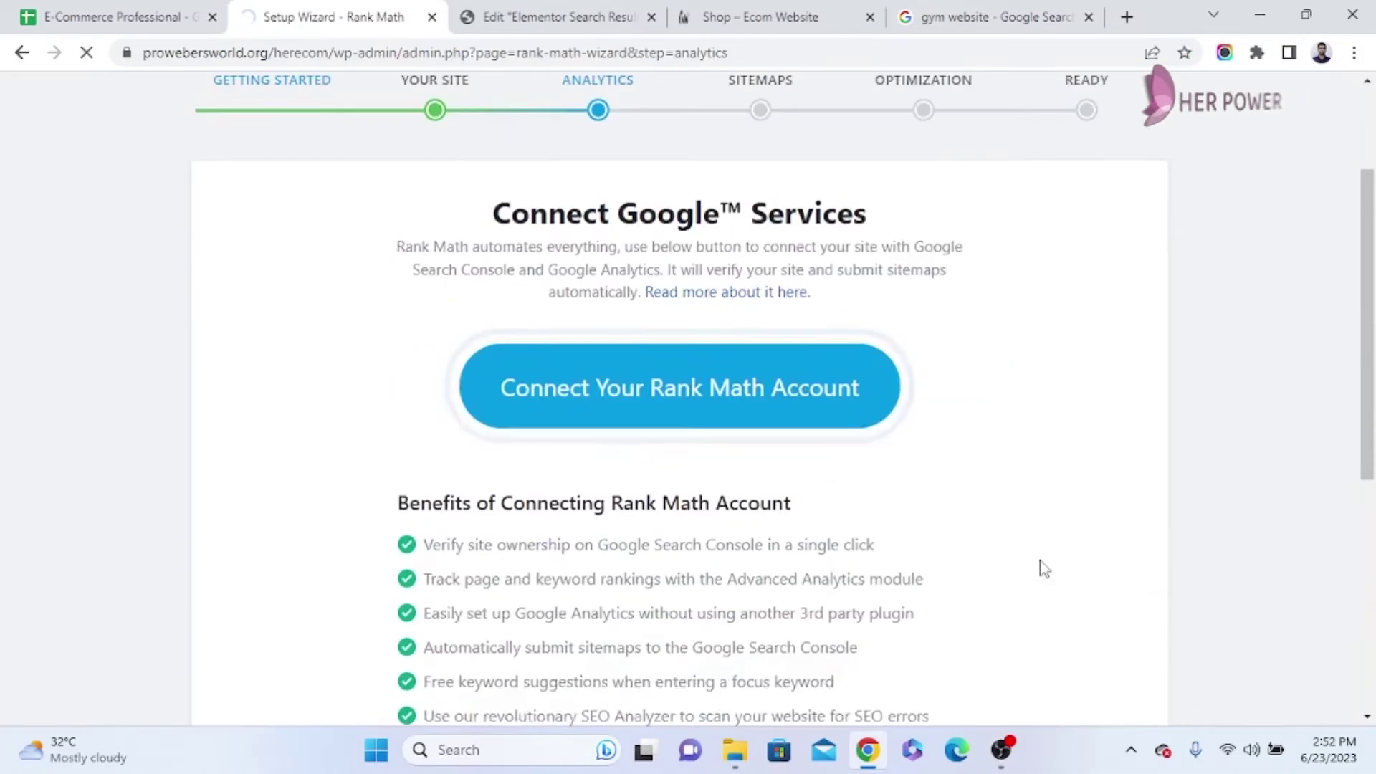
# Save the sitemap settings with images, posts, pages, landing pages, products and categories included
pyautogui.scroll(-7, 1043, 566)
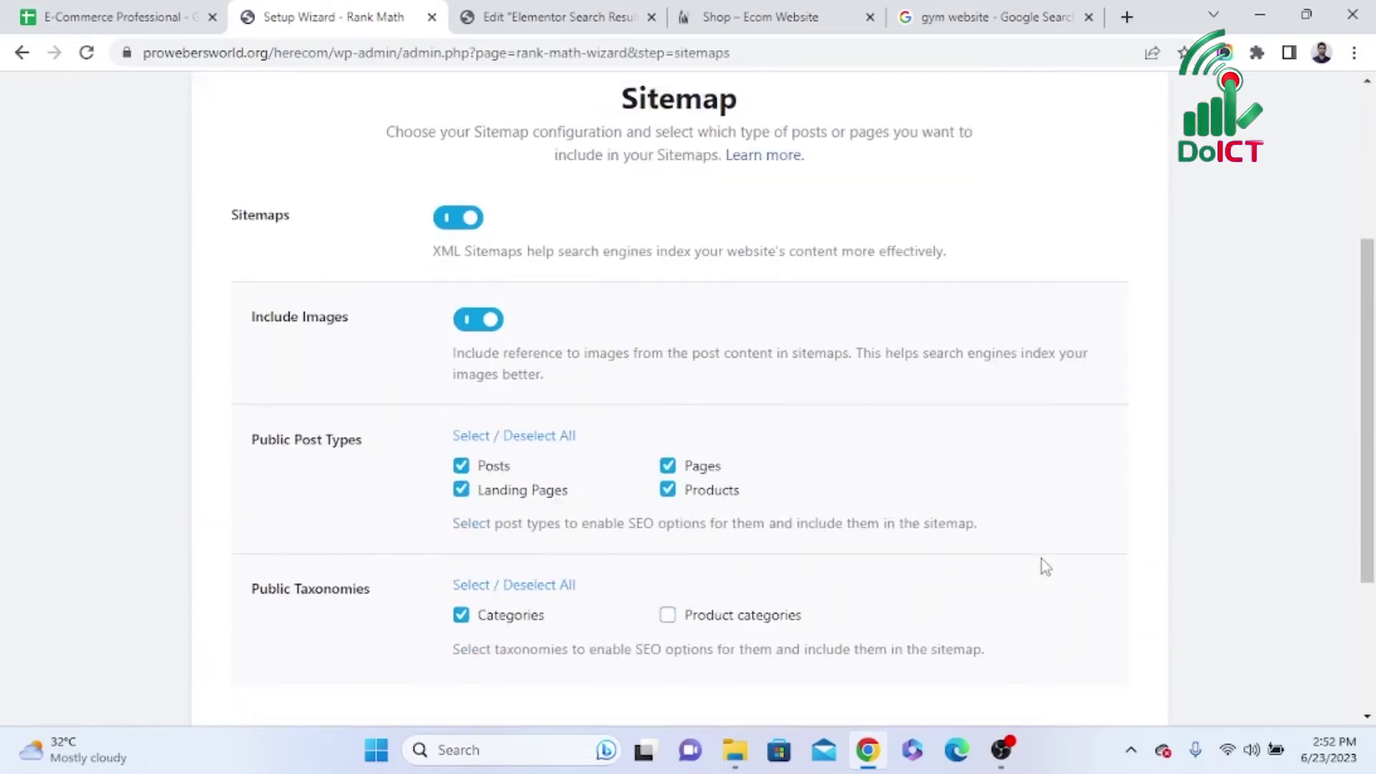
pyautogui.scroll(7, 483, 285)
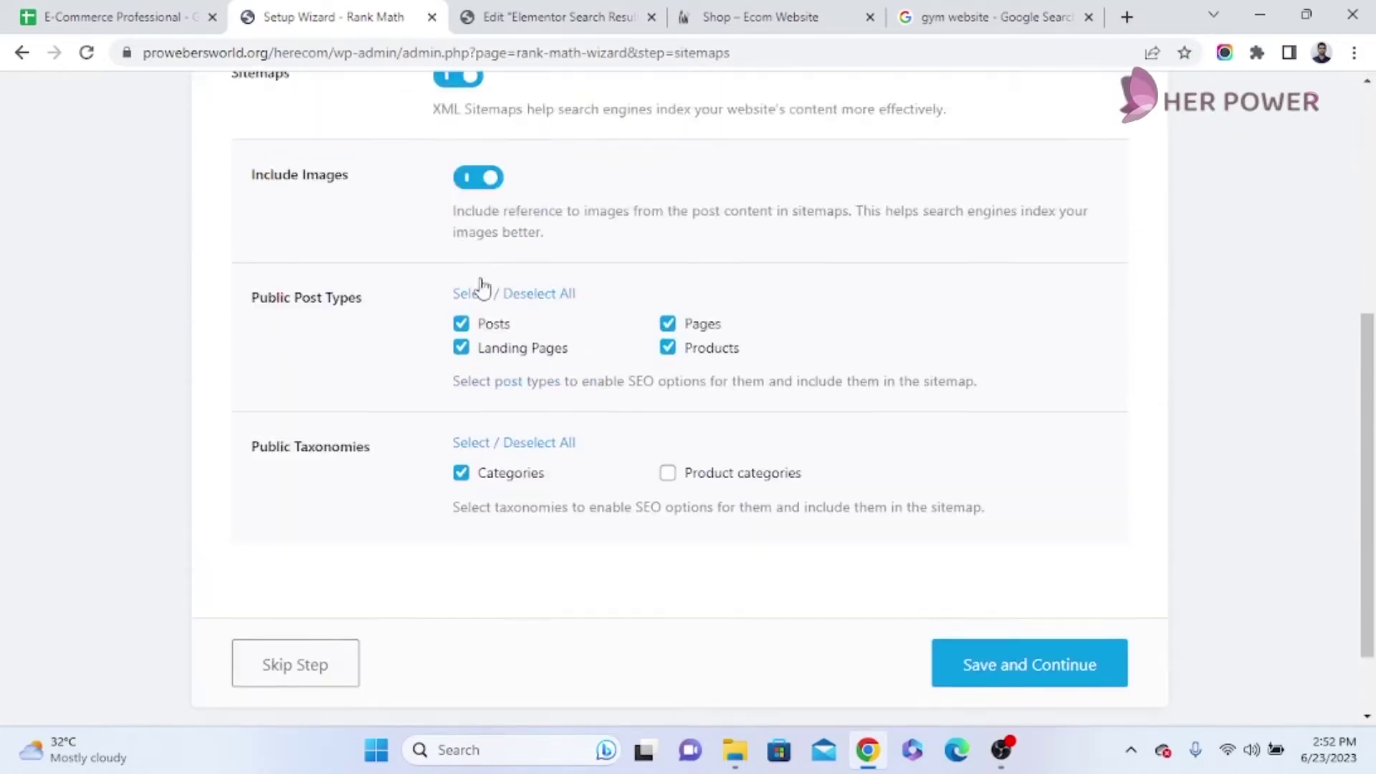
pyautogui.scroll(-7, 509, 316)
pyautogui.click(959, 566)
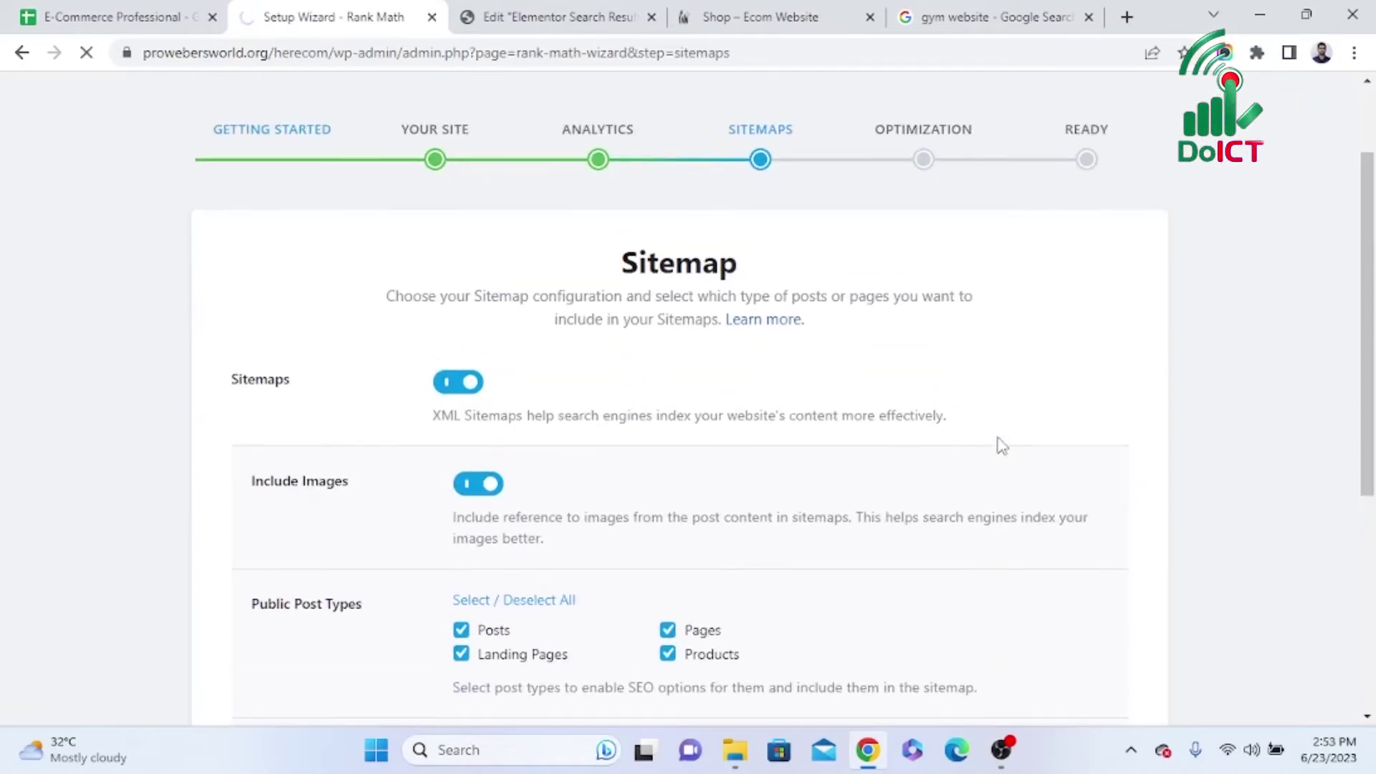
# Save the SEO tweaks with noindex for empty archives and external links in new tabs enabled, and return to the dashboard
pyautogui.scroll(-5, 987, 430)
pyautogui.scroll(3, 746, 464)
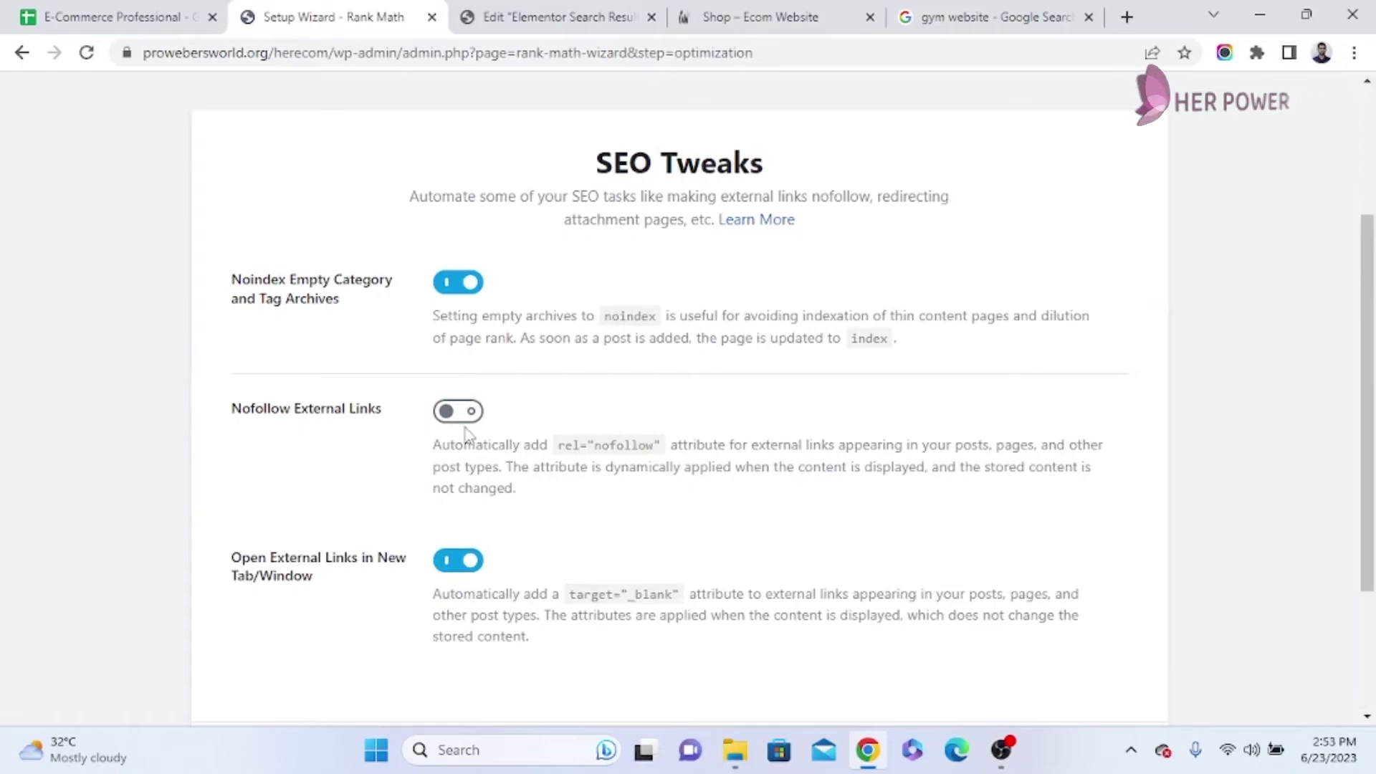
pyautogui.scroll(-3, 480, 428)
pyautogui.click(1011, 574)
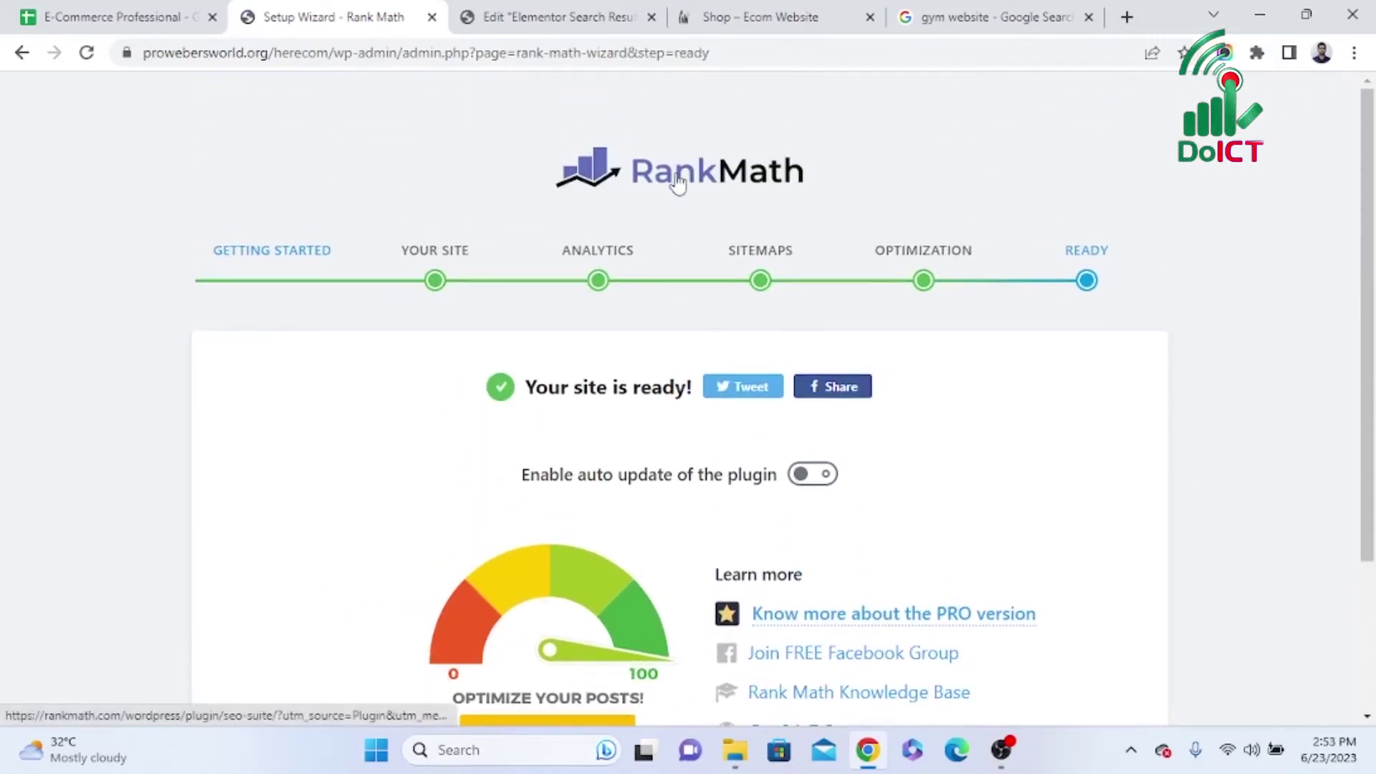
pyautogui.scroll(-3, 824, 236)
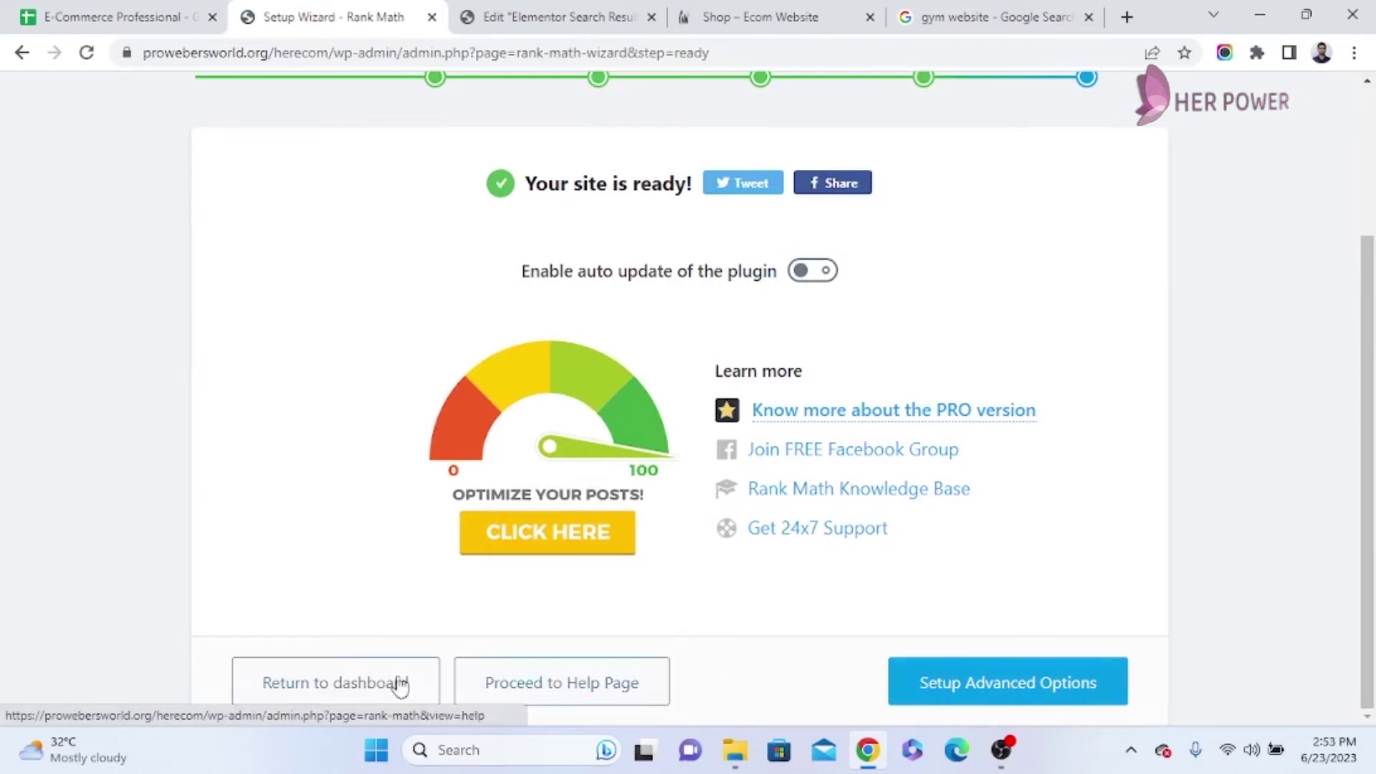
pyautogui.click(344, 683)
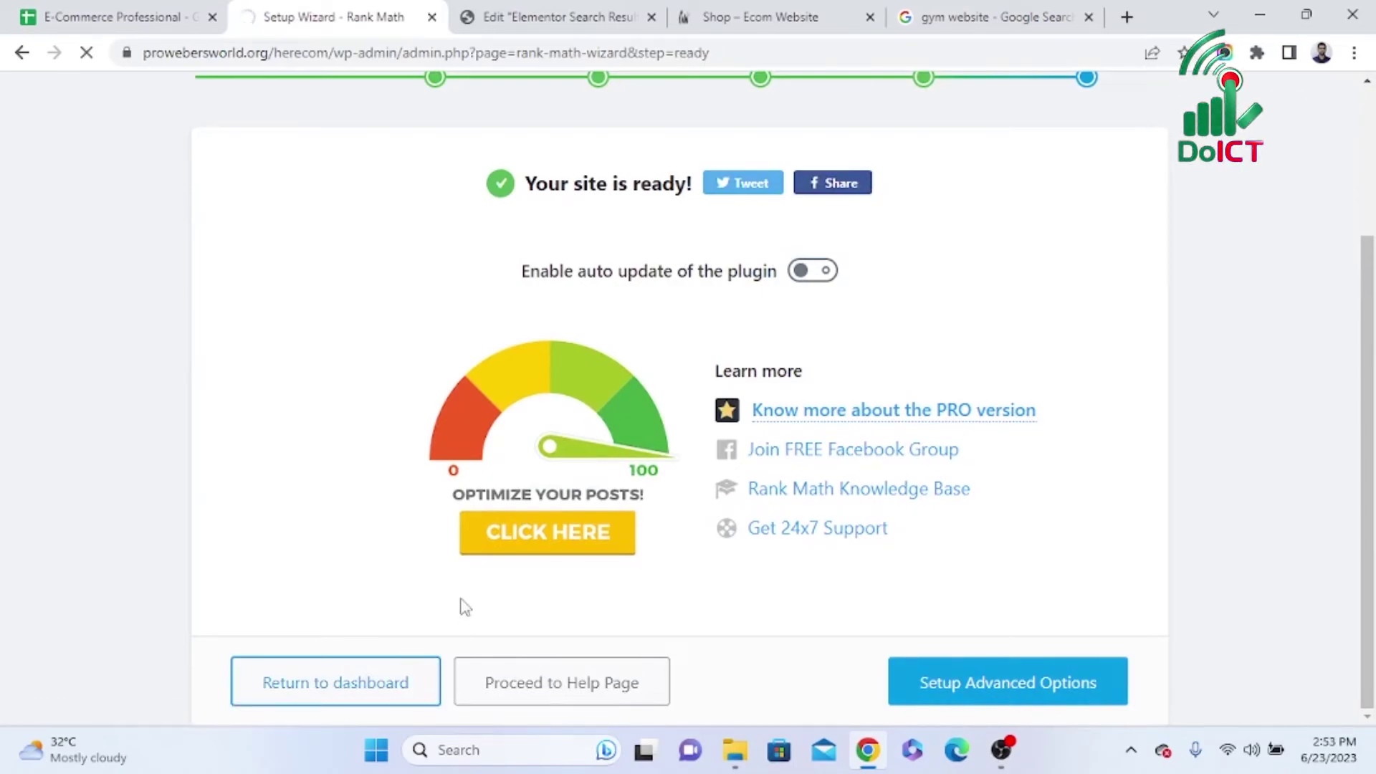